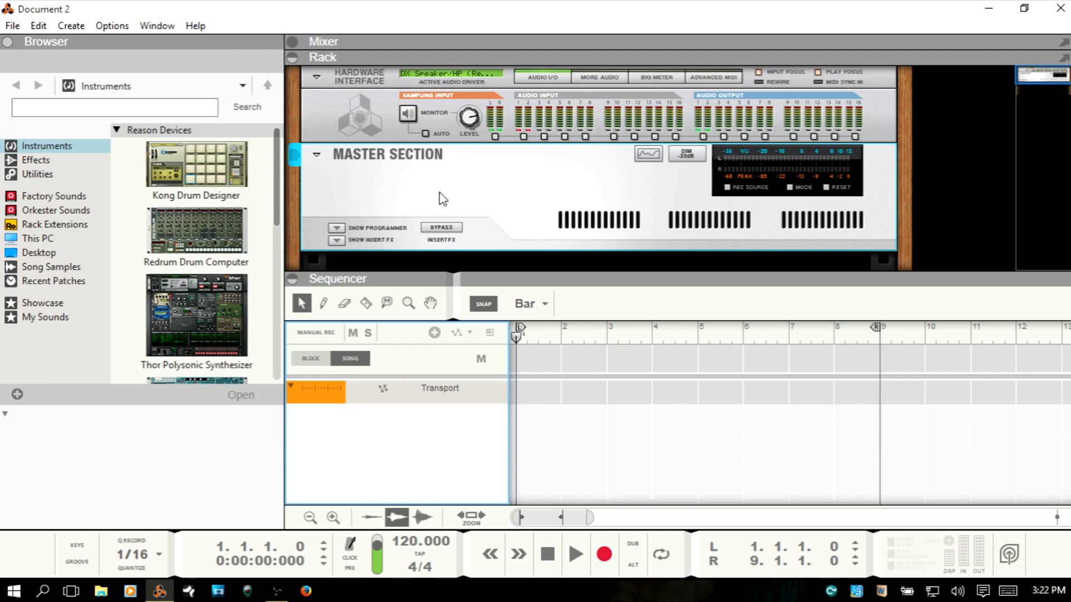
Show the rack at full height and add a Kong Drum Designer and a Redrum Drum Computer below the Master Section.
key(F6)
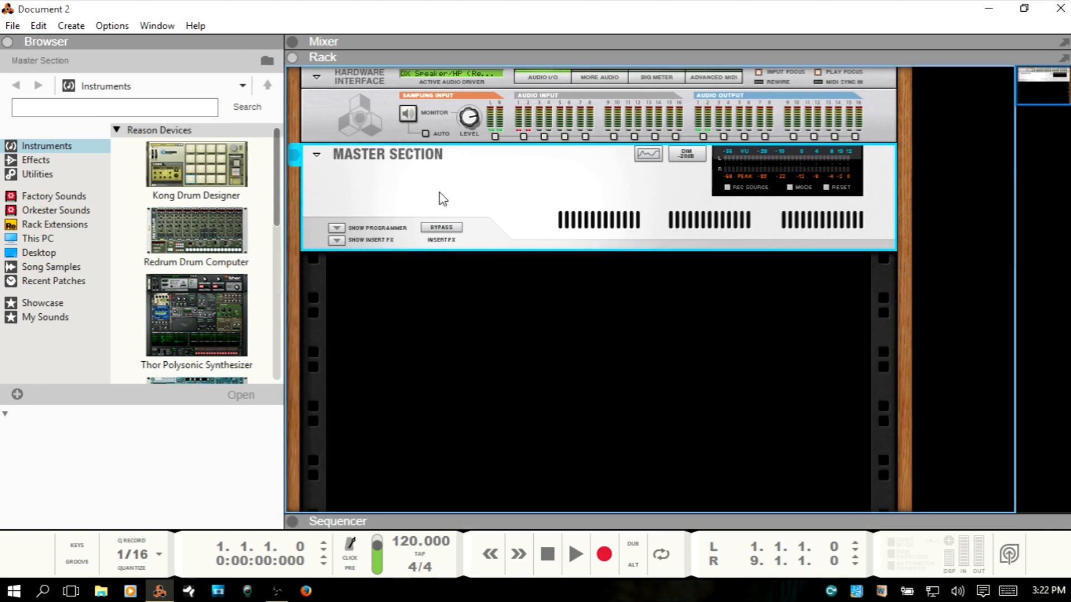
drag(192, 165, 478, 326)
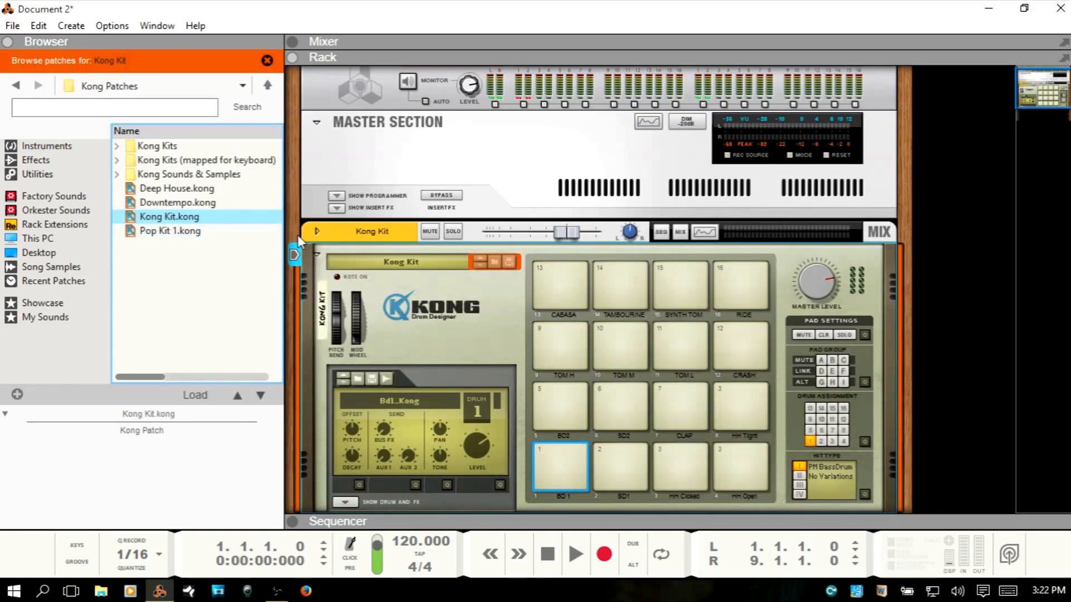
click(50, 146)
scroll(503, 238, down, 2)
scroll(503, 239, down, 1)
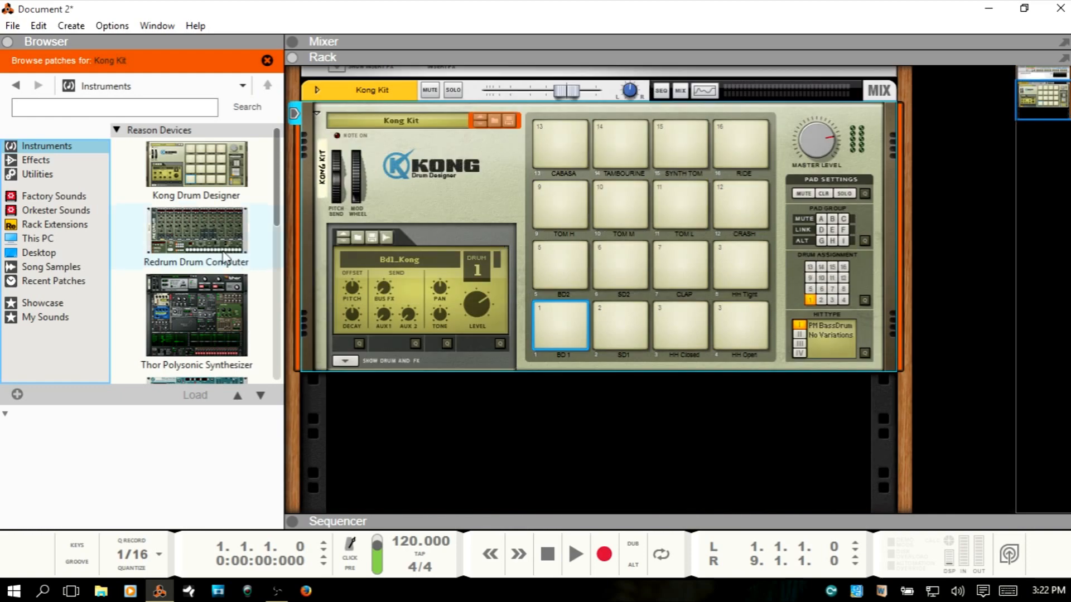
mouse_move(199, 238)
mouse_down()
mouse_move(526, 454)
mouse_move(524, 419)
mouse_up()
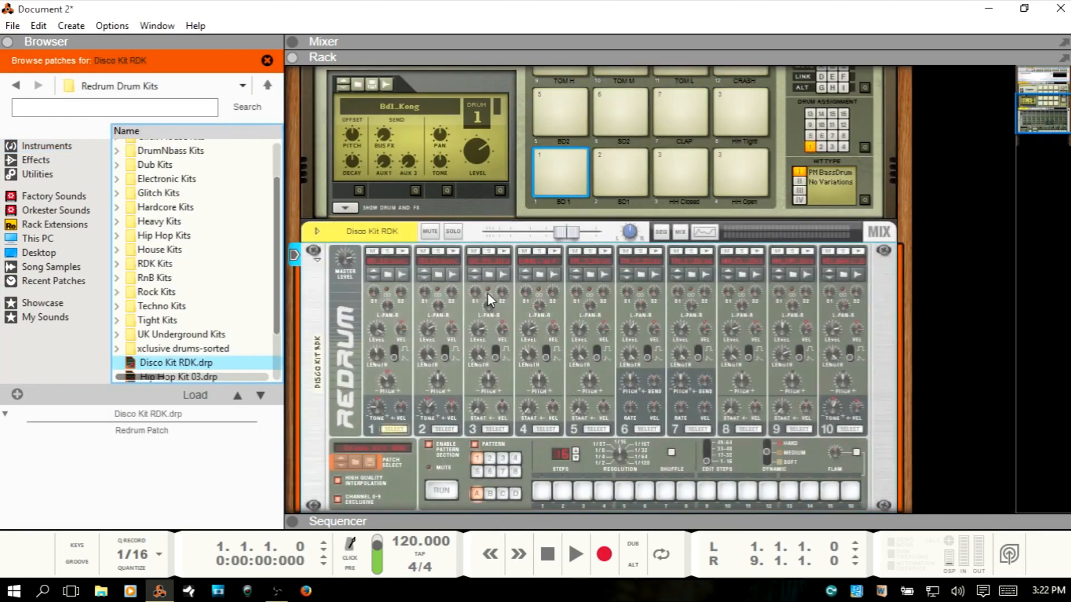
Add an NN-XT Advanced Sampler to the rack below the Redrum.
click(50, 146)
scroll(569, 285, down, 3)
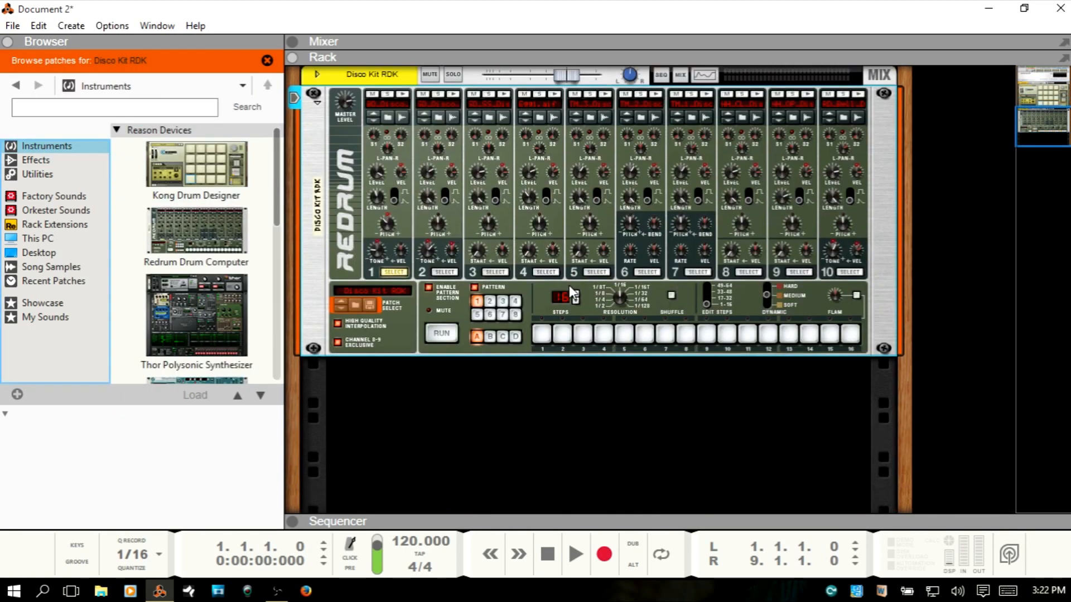
scroll(212, 287, down, 8)
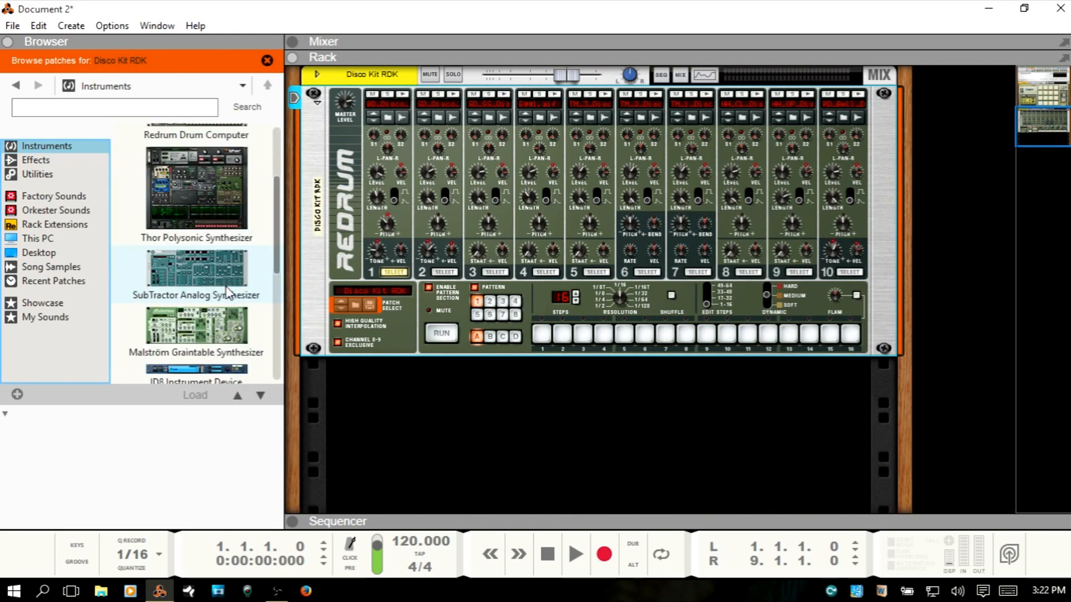
drag(180, 282, 536, 424)
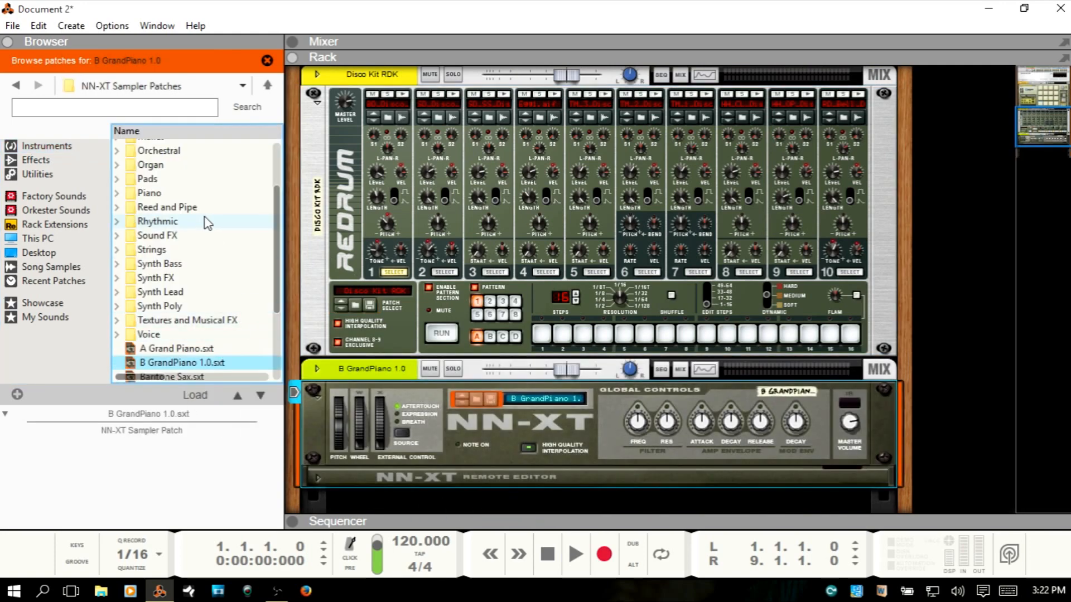
Add an NN19 Digital Sampler to the rack below the NN-XT.
click(49, 147)
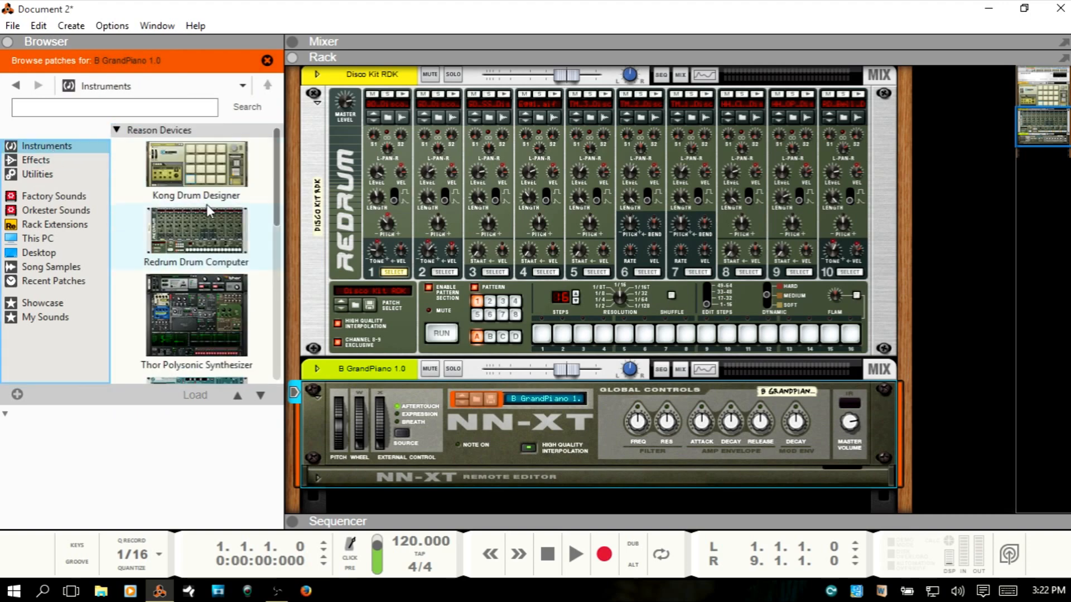
scroll(221, 237, down, 4)
scroll(222, 237, down, 3)
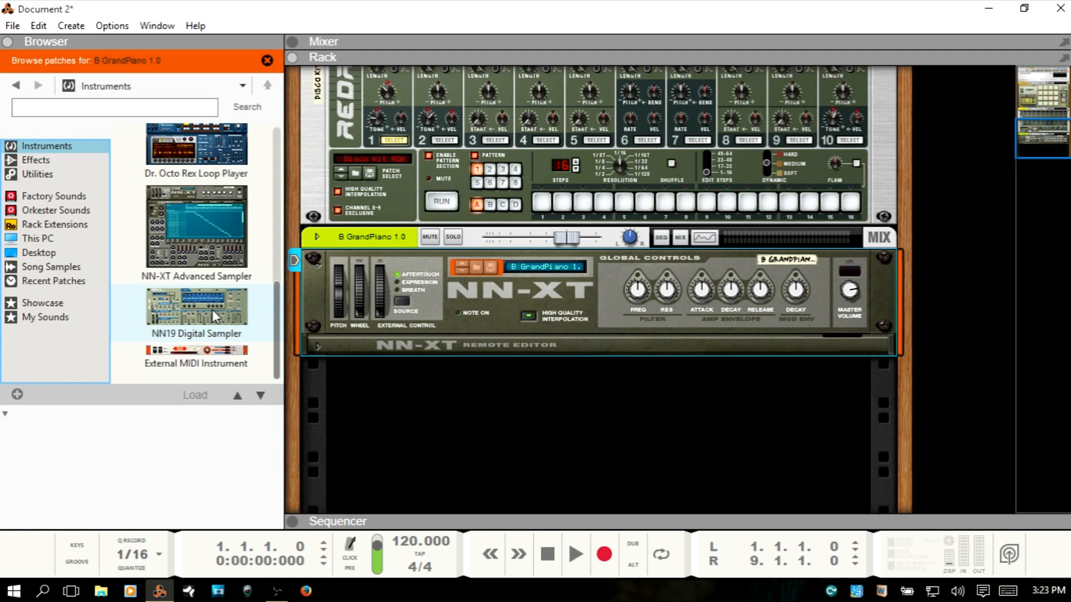
drag(212, 316, 512, 427)
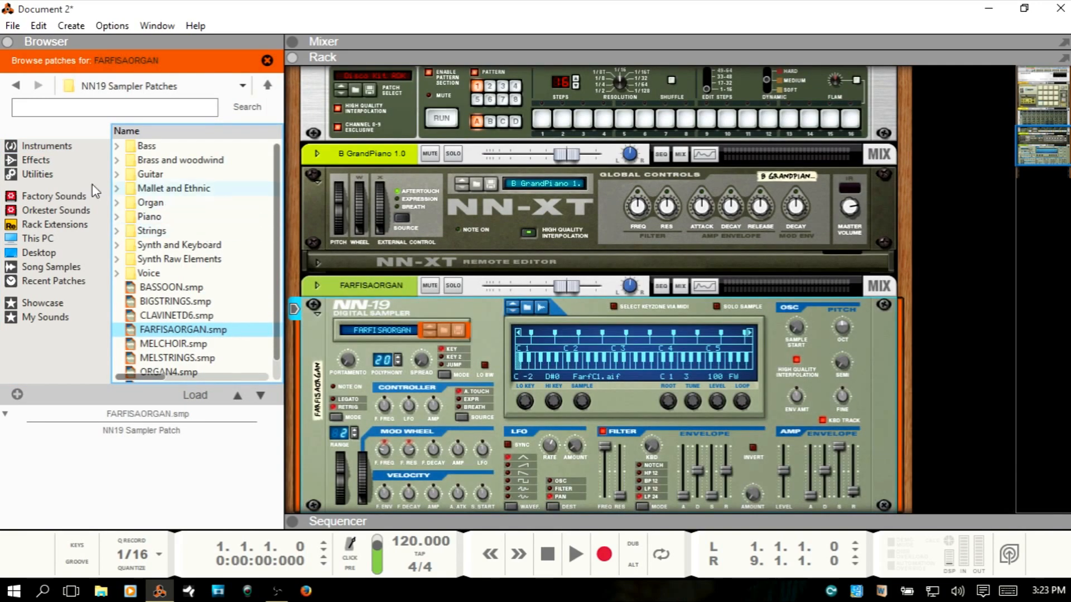
Add an RV7000 MkII reverb effect below the NN-19 sampler and unfold its remote programmer.
click(40, 146)
click(43, 162)
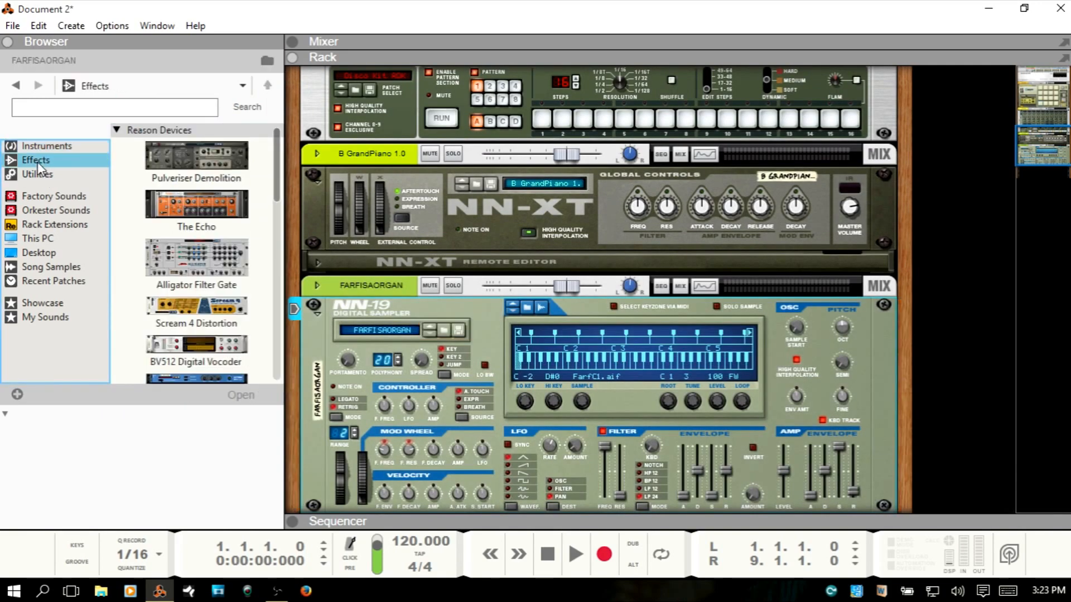
scroll(552, 279, down, 5)
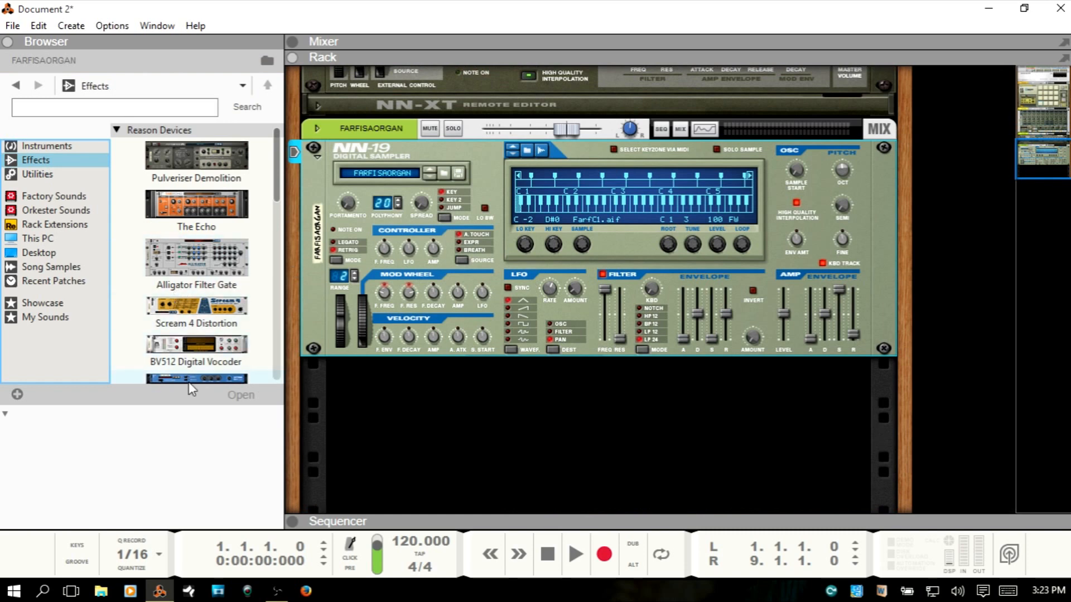
drag(190, 384, 514, 418)
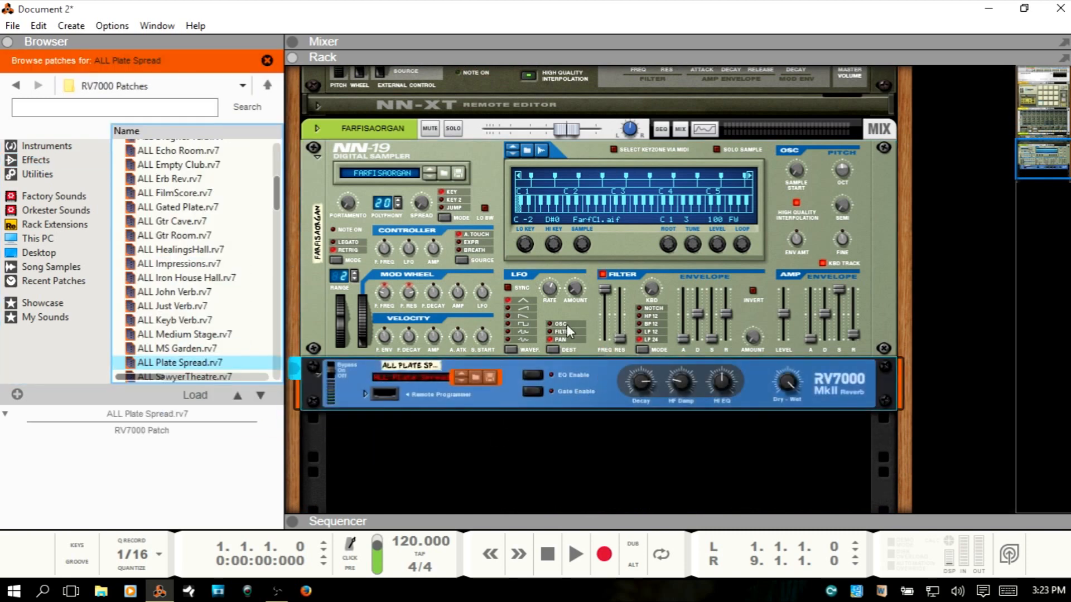
click(364, 393)
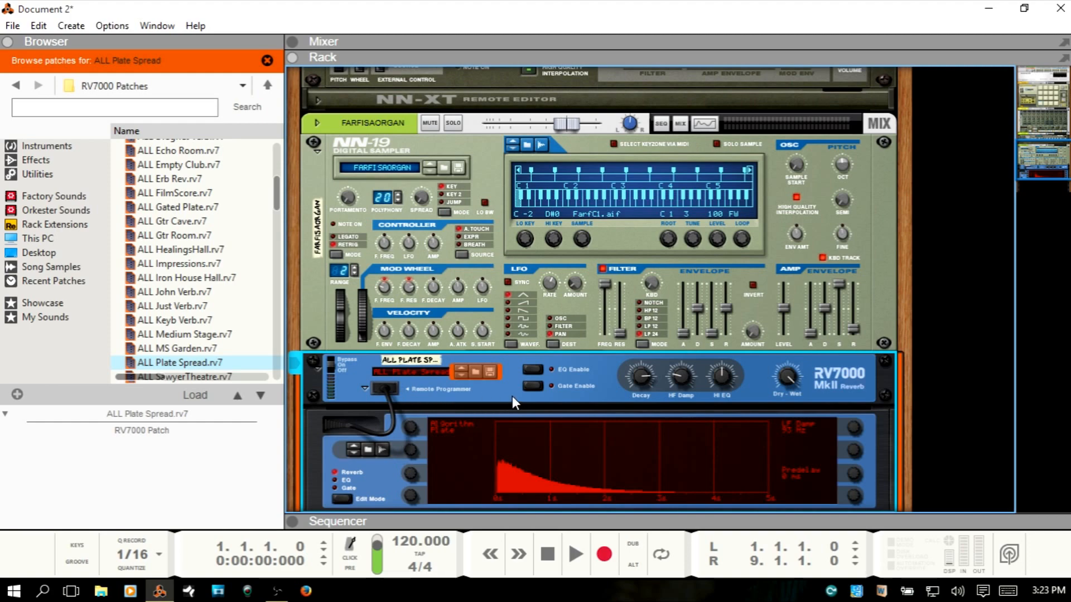
scroll(512, 396, down, 3)
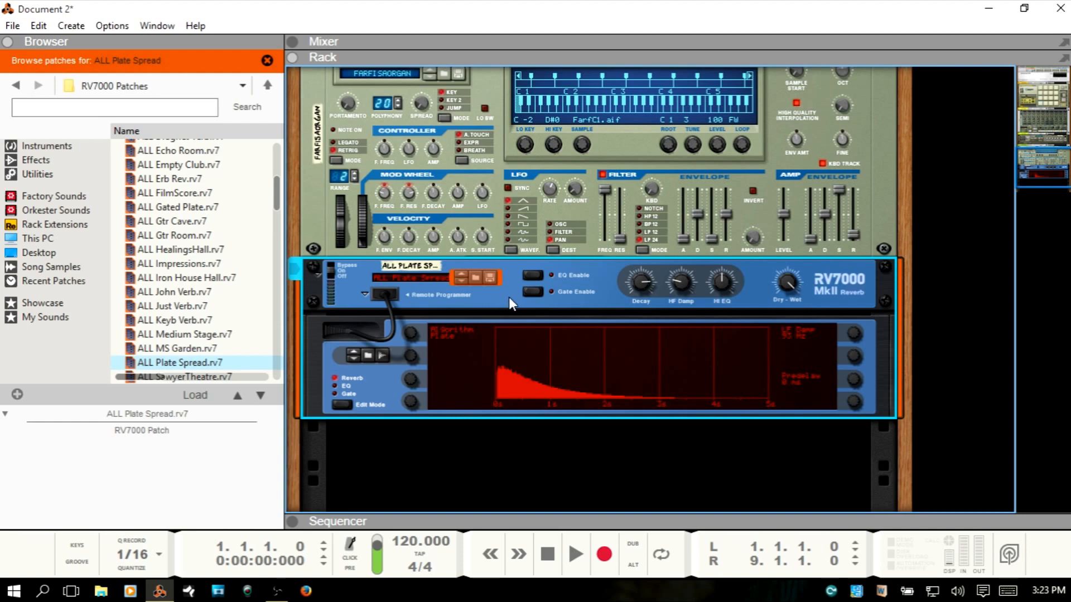
Delete the NN-19 sampler together with its attached RV7000 reverb from the rack.
scroll(509, 296, up, 3)
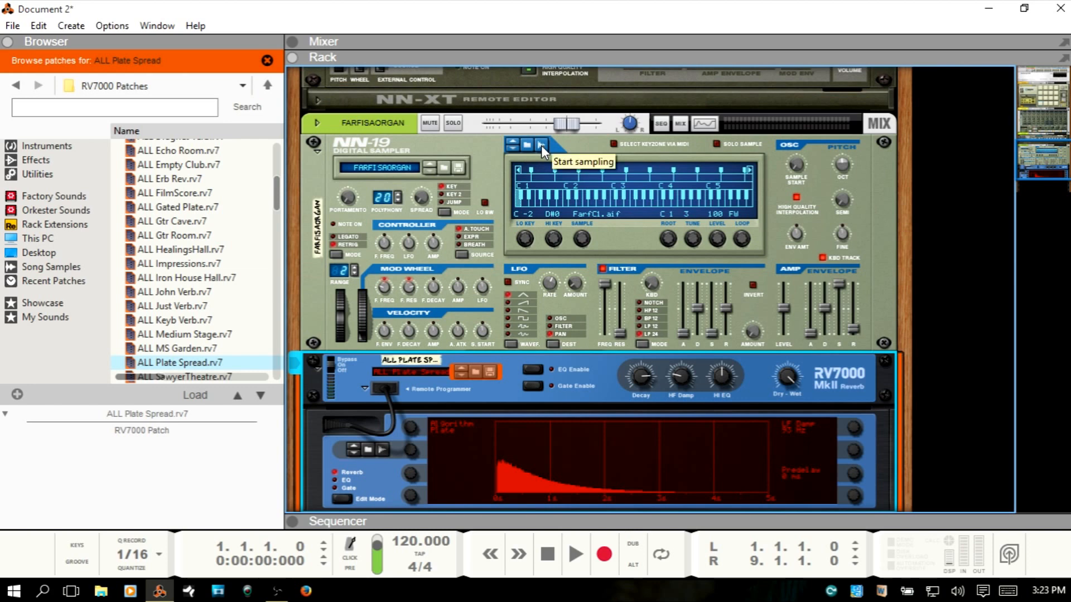
click(484, 177)
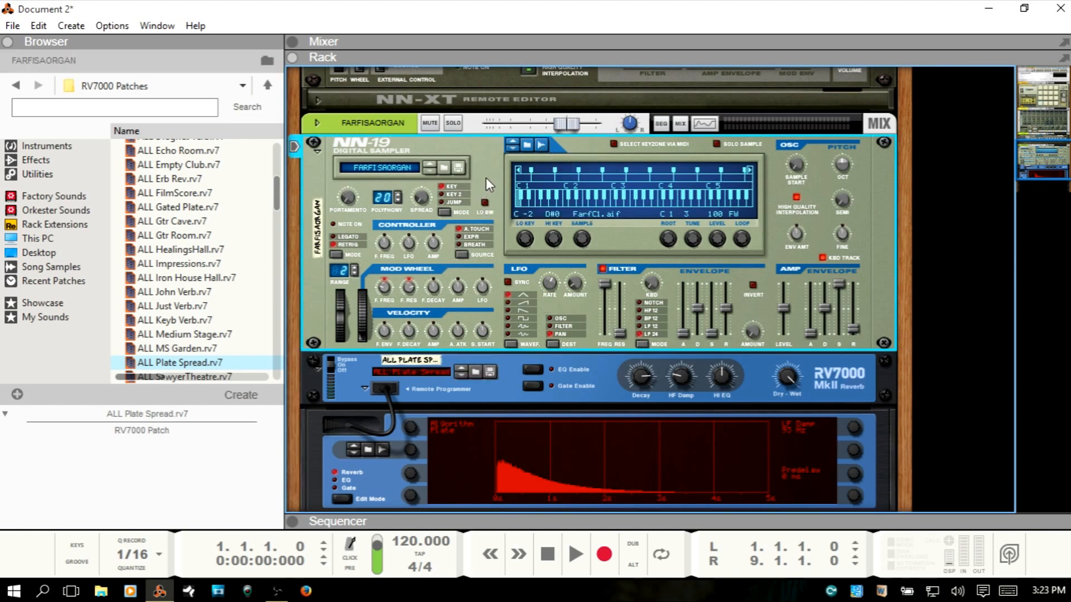
key(Delete)
key(Return)
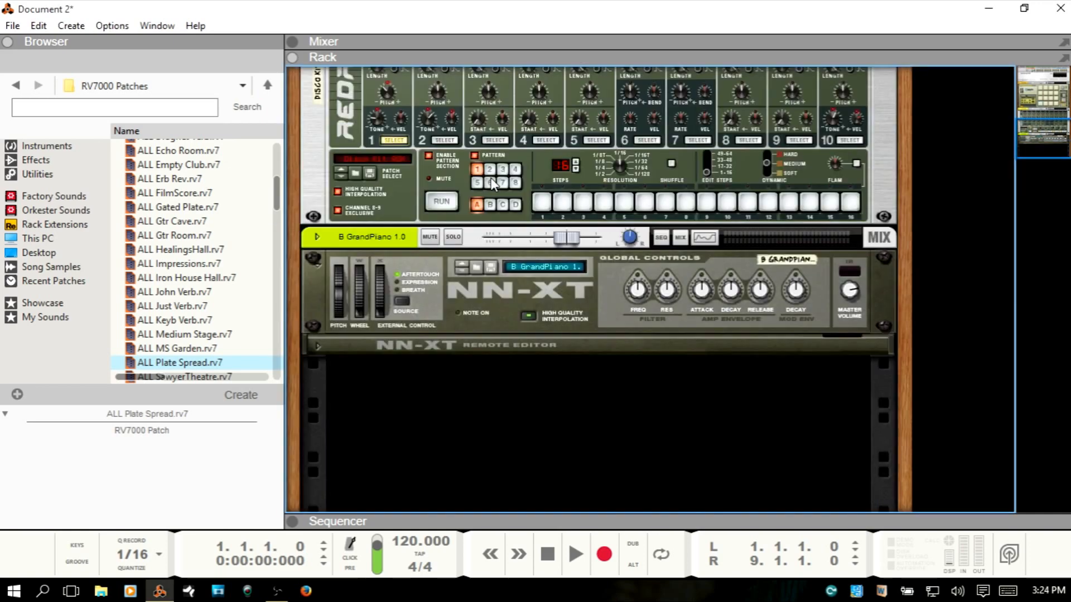
Reset the NN-XT sampler to its initial empty patch and unfold its remote editor.
scroll(536, 214, up, 3)
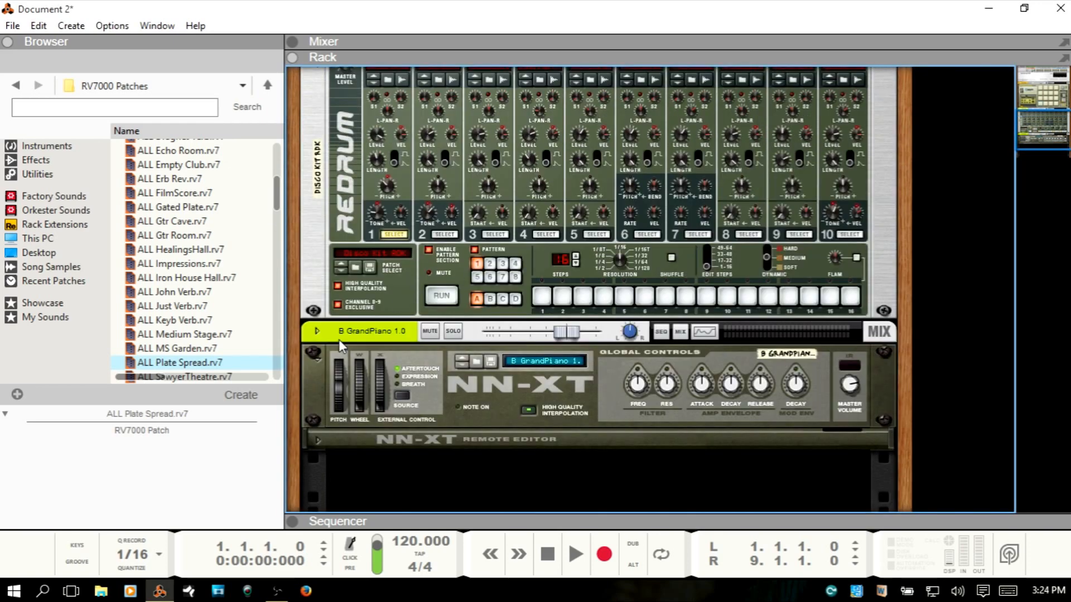
click(488, 390)
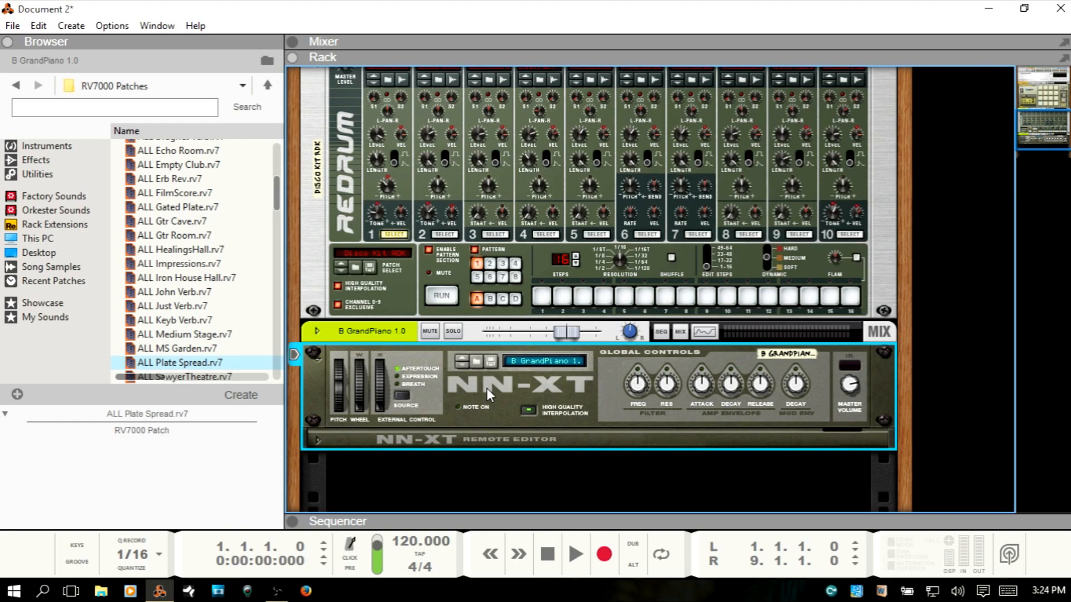
right_click(487, 389)
click(573, 324)
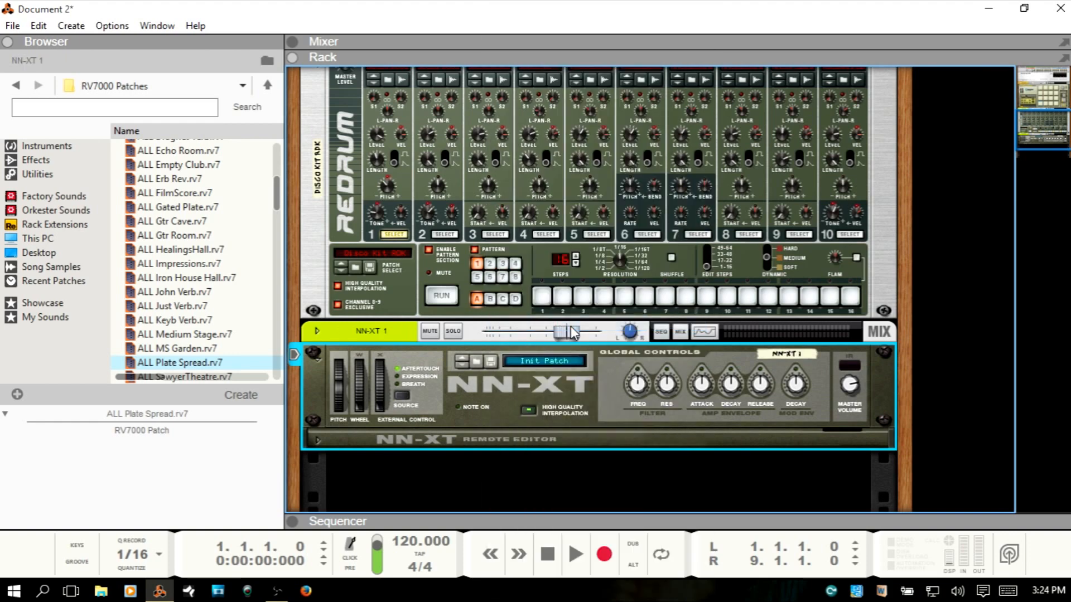
click(318, 441)
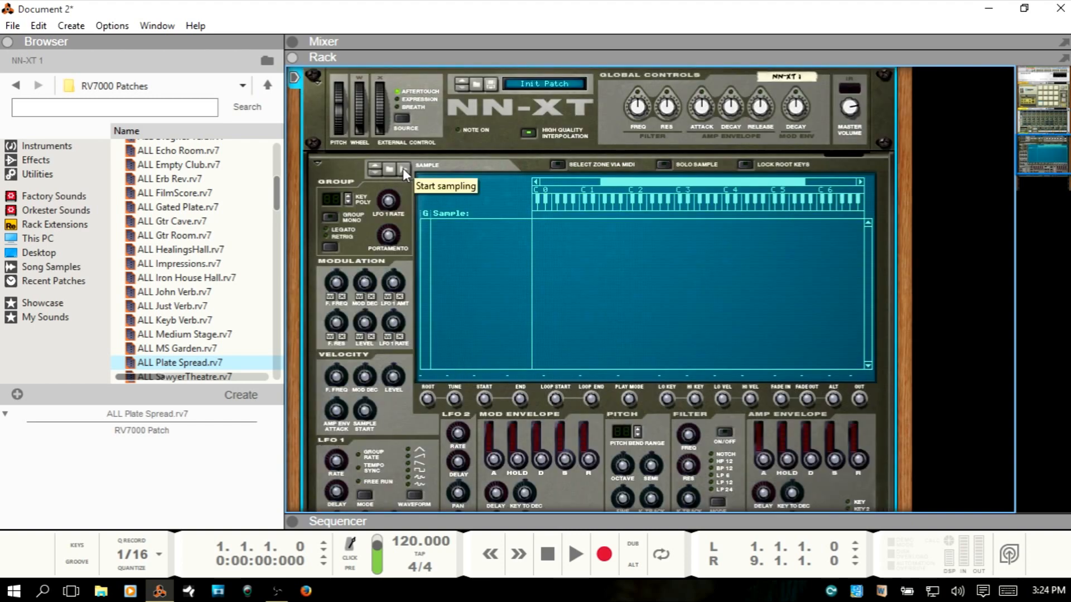
Reset the Kong Drum Designer to its initial empty patch.
scroll(466, 203, up, 5)
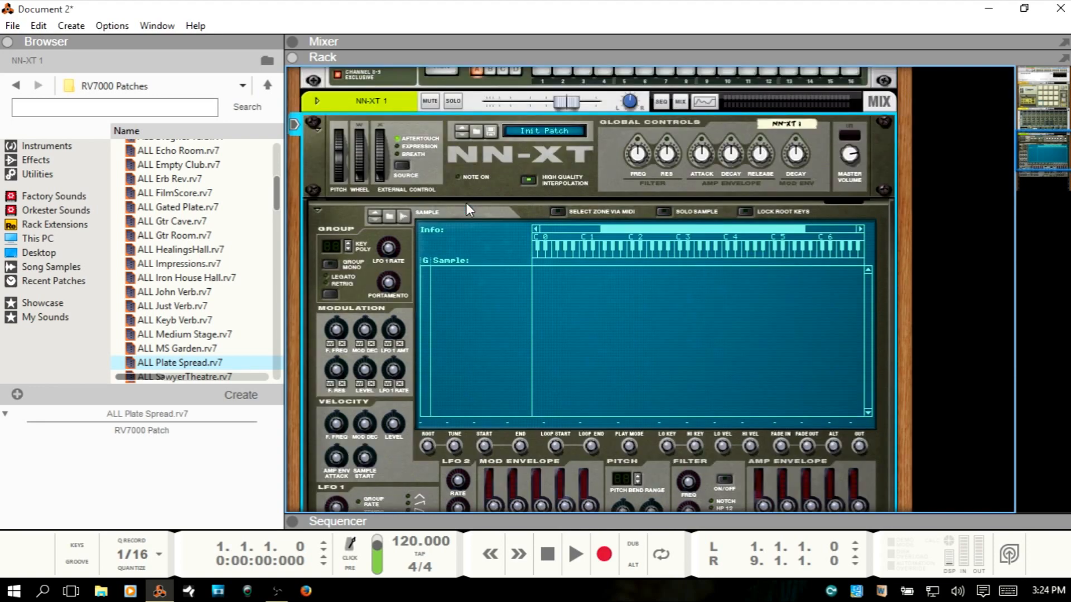
scroll(468, 201, up, 2)
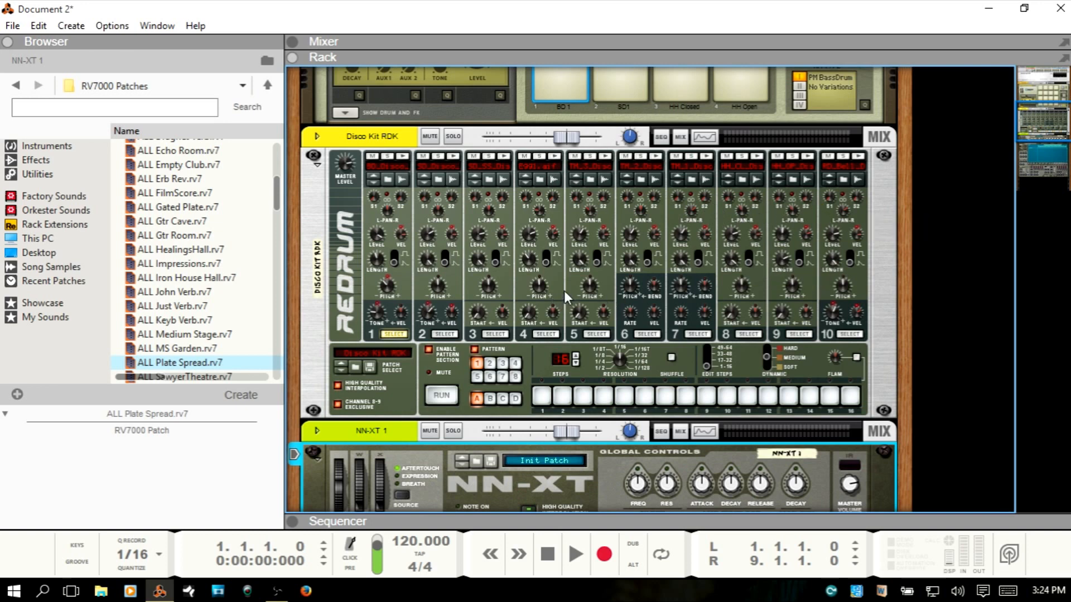
scroll(565, 283, up, 5)
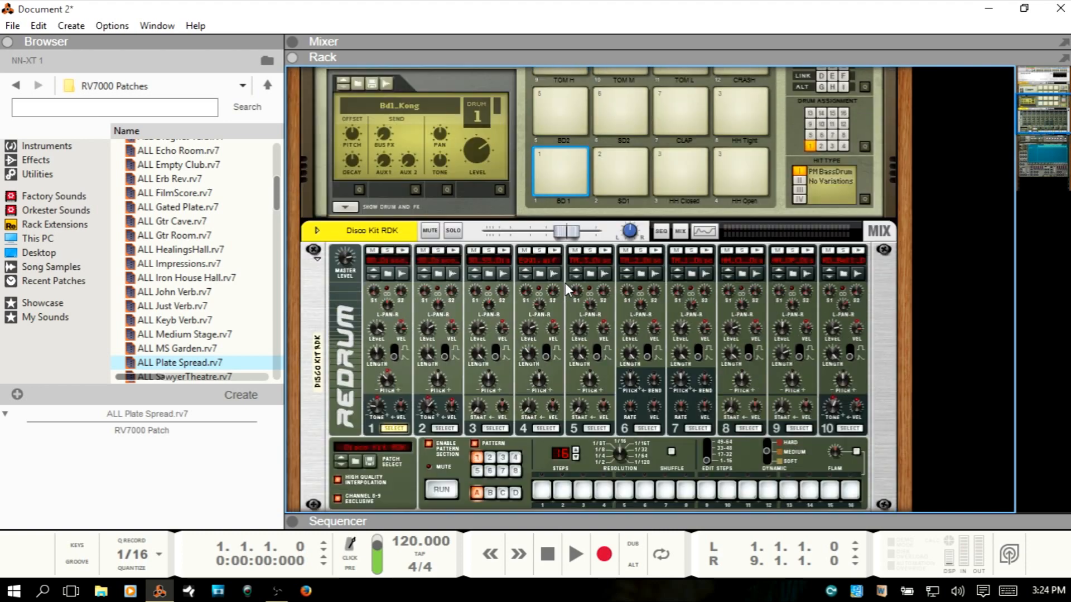
scroll(570, 269, up, 1)
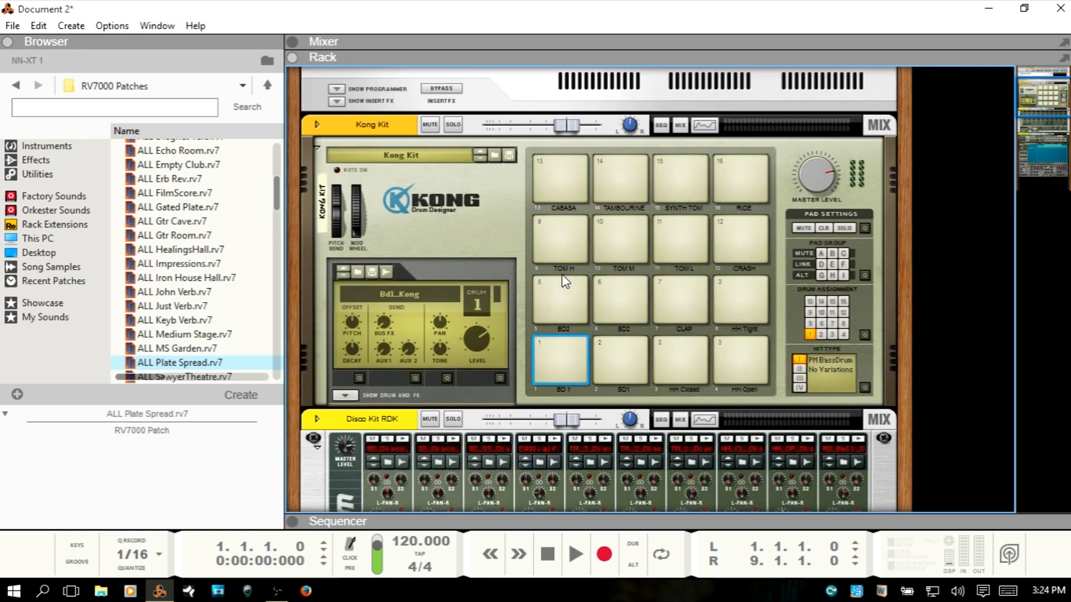
click(480, 217)
right_click(480, 218)
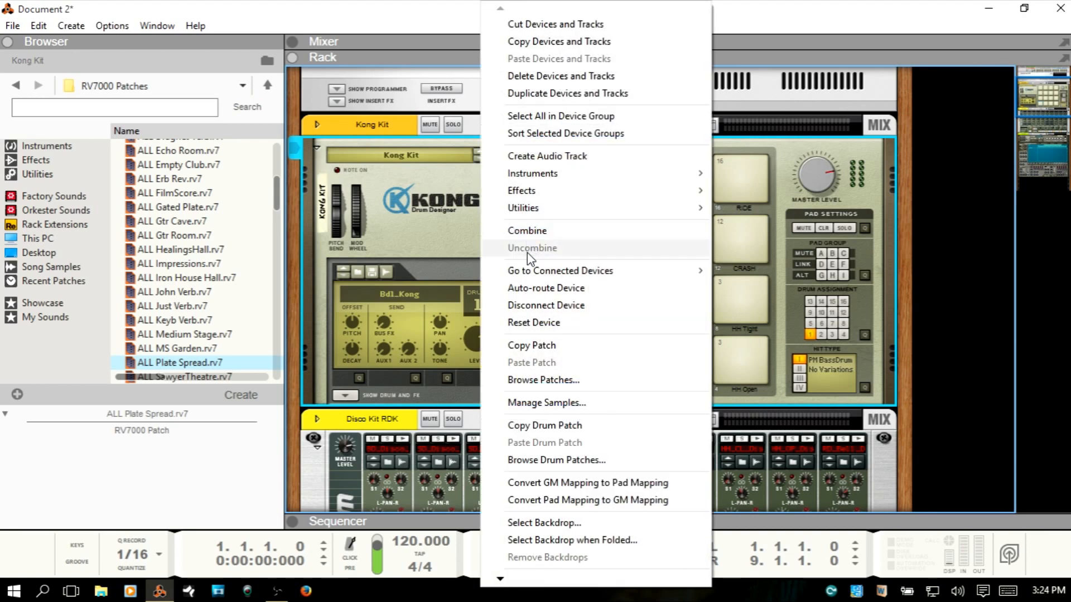
click(545, 323)
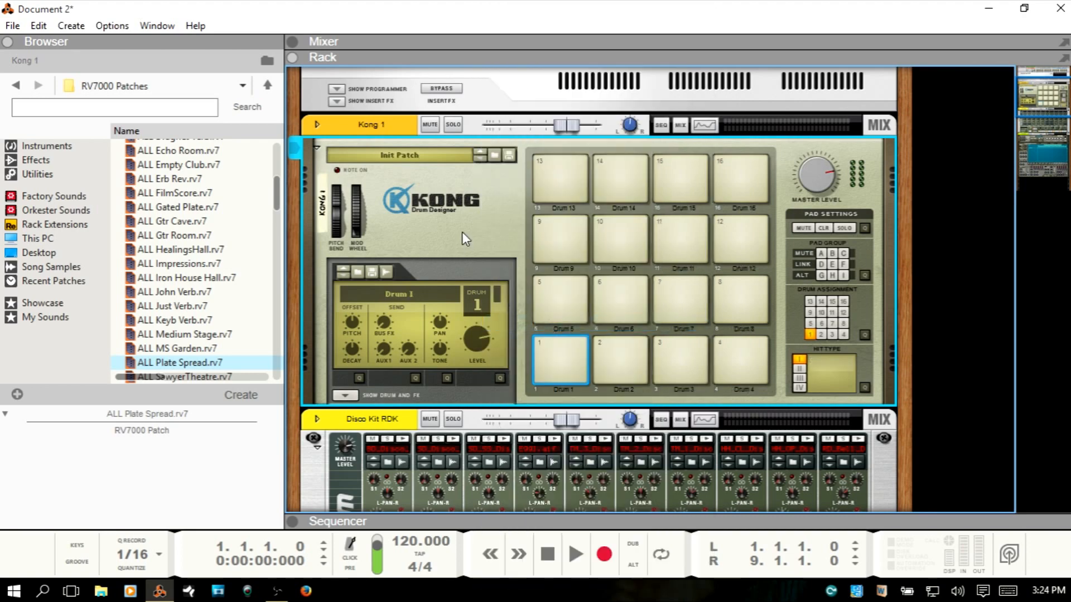
Show Kong's drum and FX section and load the NN-Nano Sampler as the drum module for pad 1.
click(345, 395)
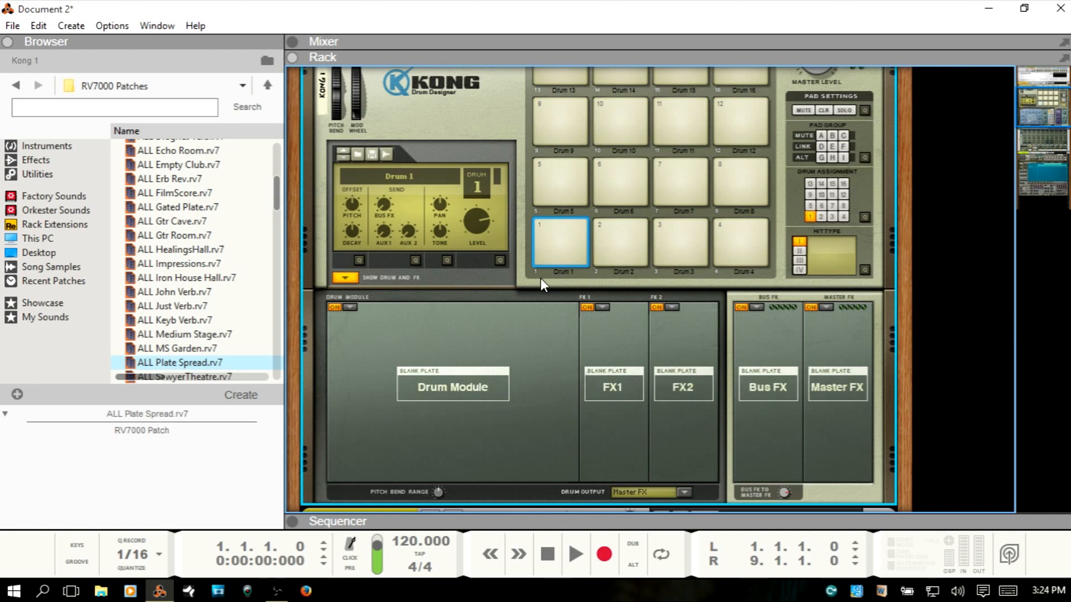
click(348, 307)
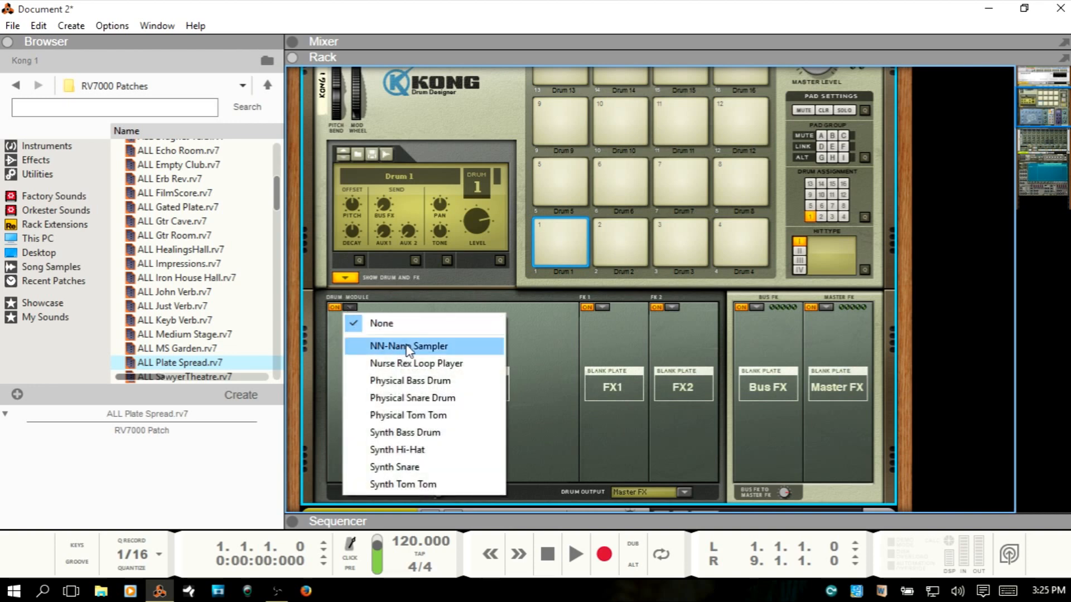
click(432, 347)
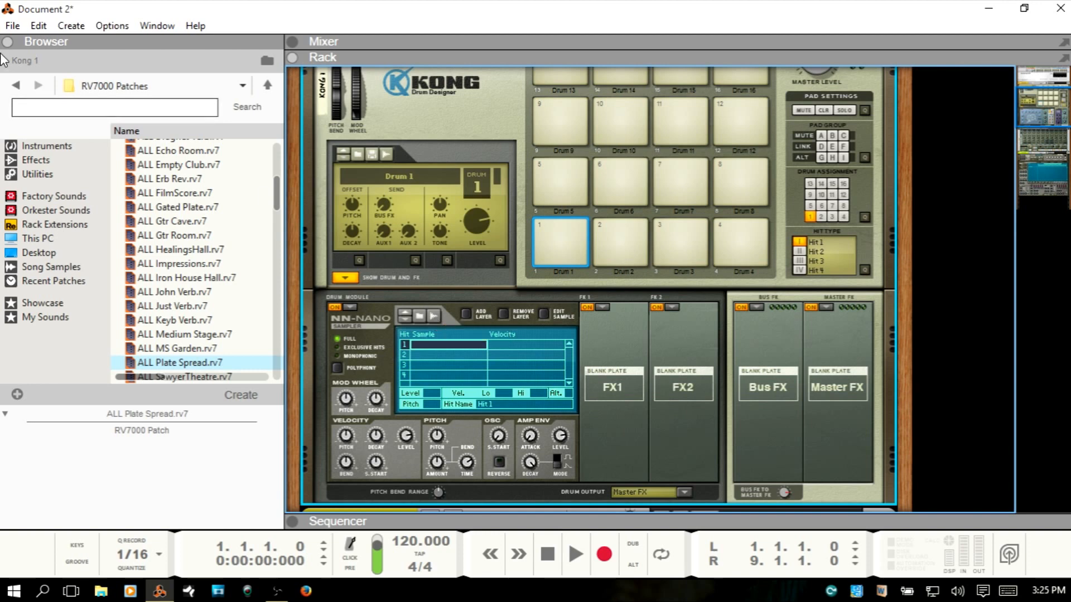
Open the audio preferences and examine the available sample rates without changing the setting.
click(39, 26)
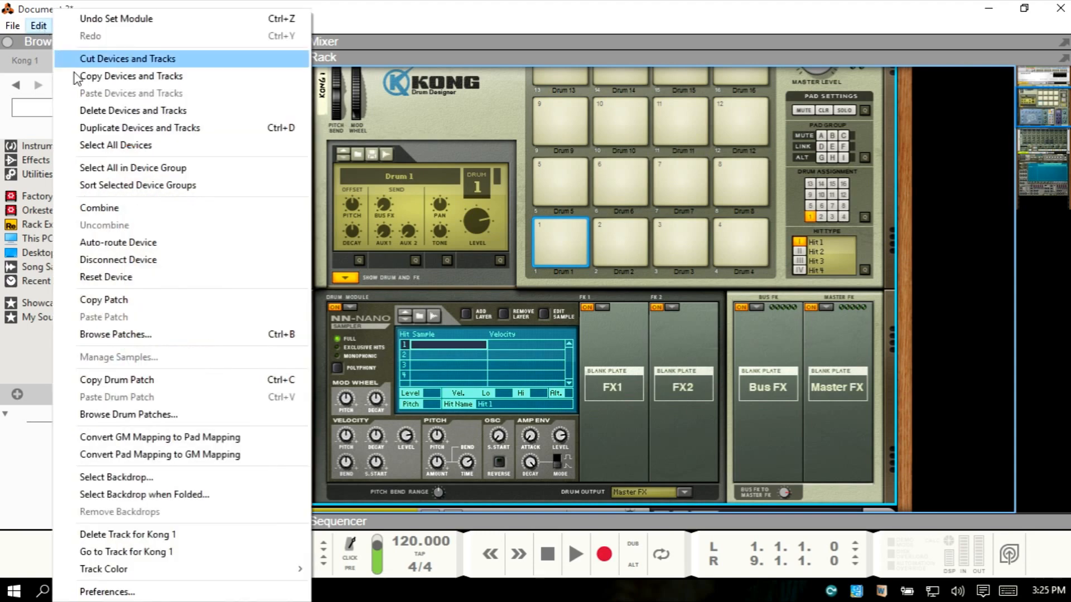
click(112, 593)
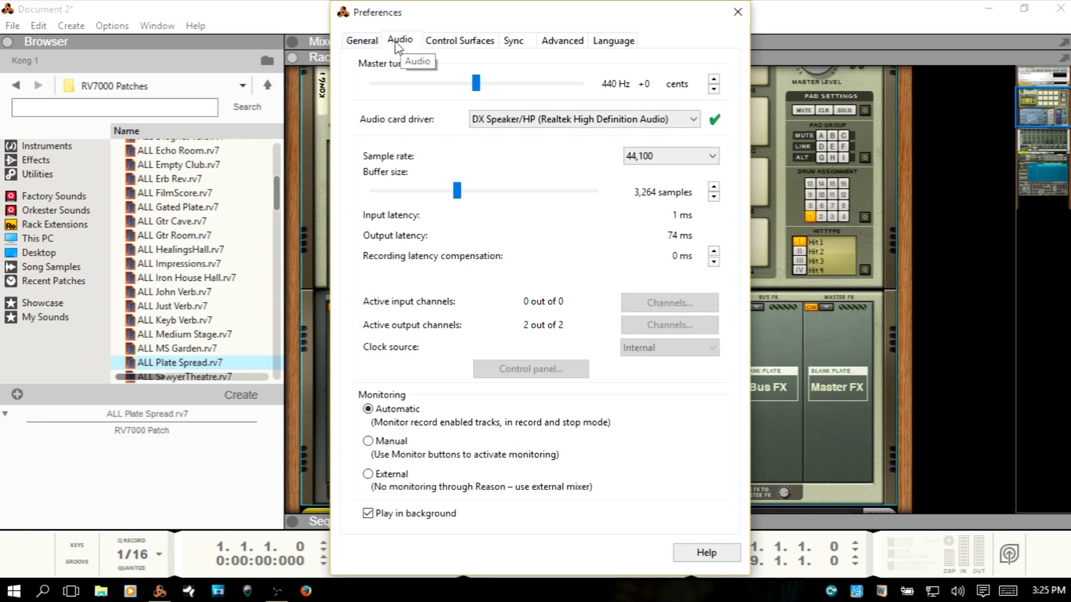
click(710, 162)
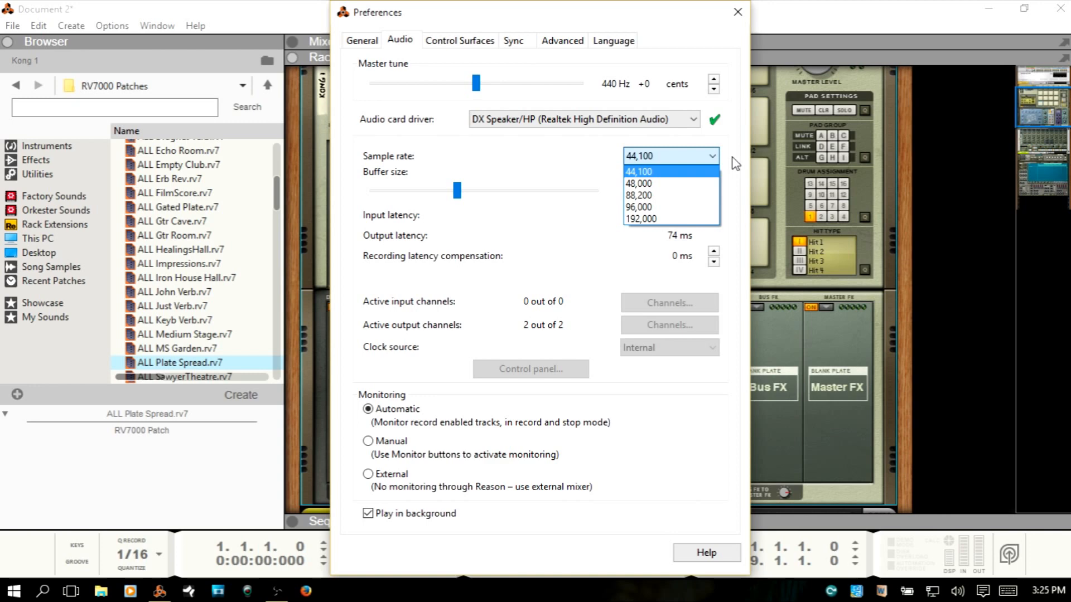
click(735, 163)
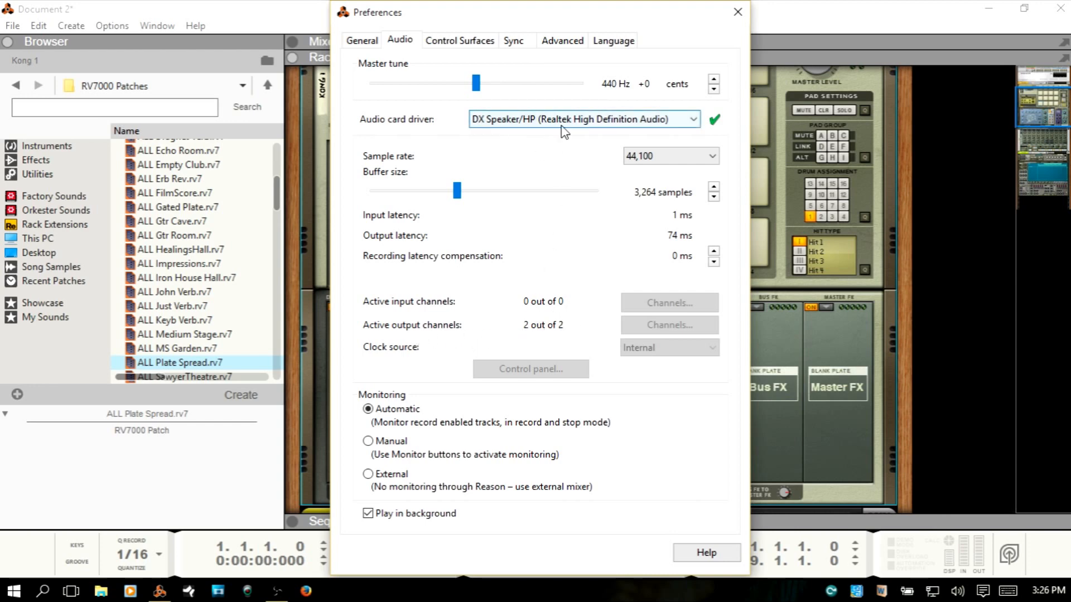
Set the audio card driver to ASIO Focusrite Scarlett ASIO and close the preferences.
click(693, 122)
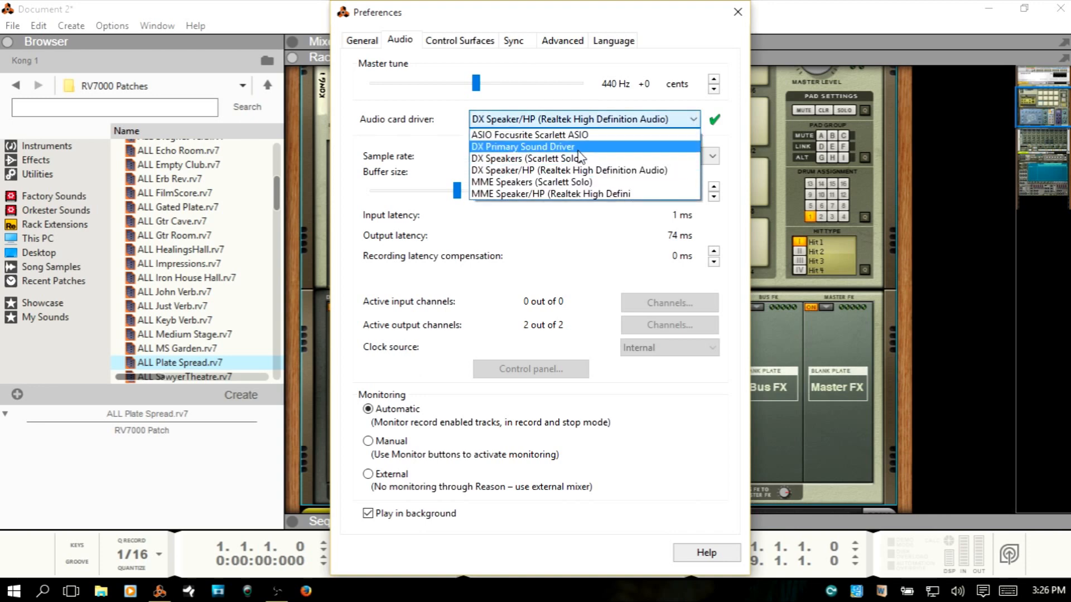
click(519, 134)
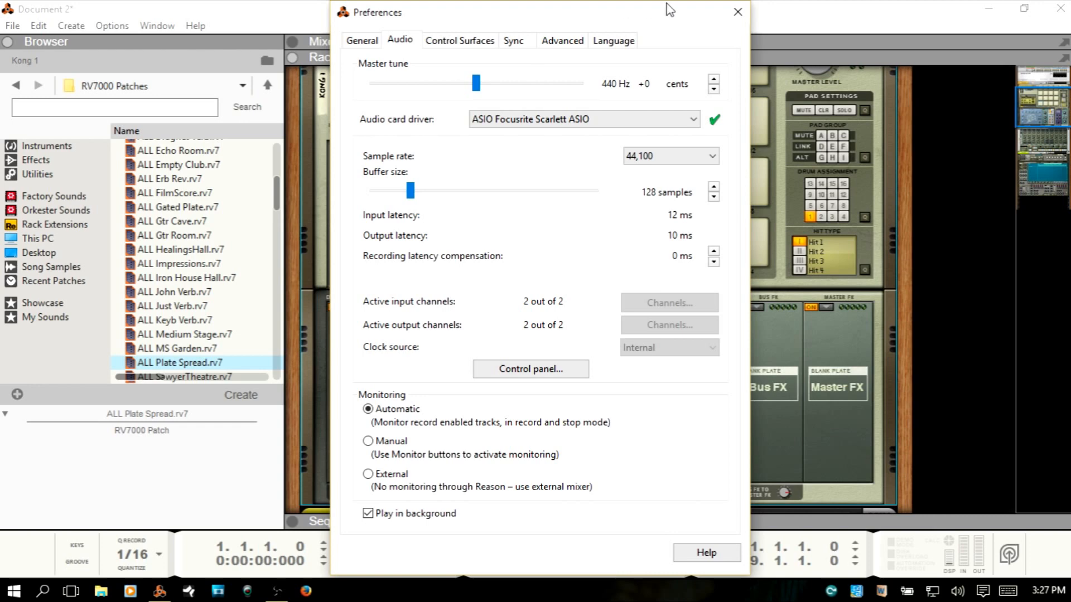
click(737, 16)
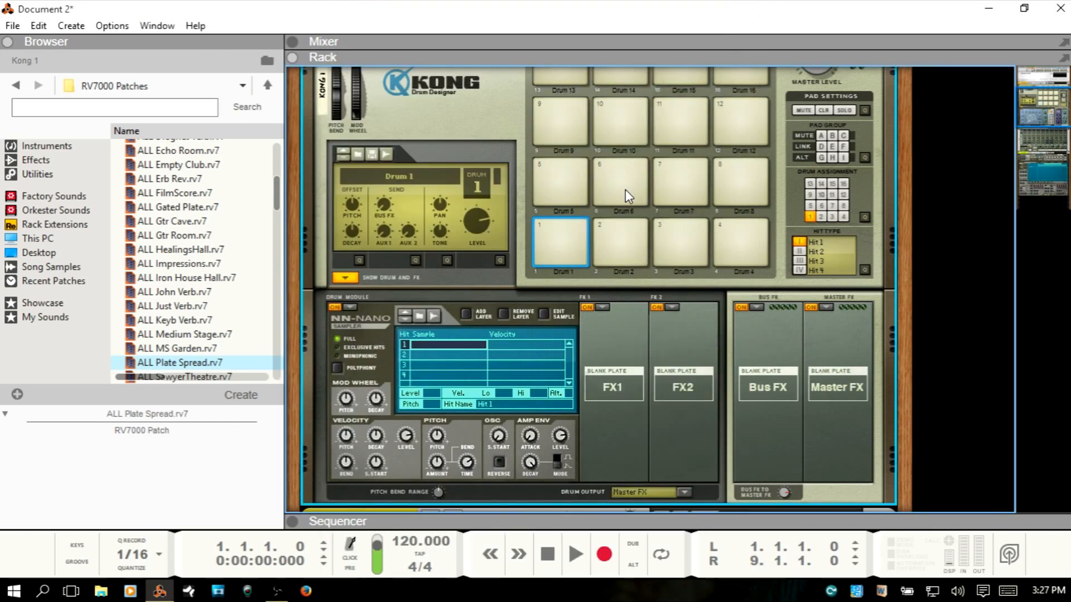
Assign the Hardware Interface's Big Meter to audio inputs 1 and 2.
scroll(625, 189, up, 5)
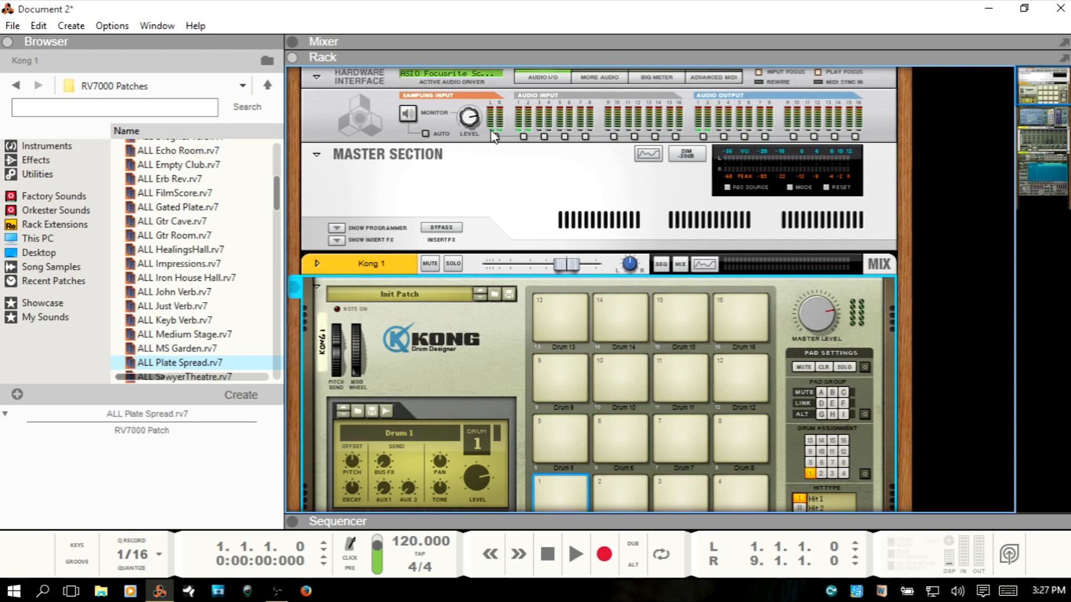
click(564, 137)
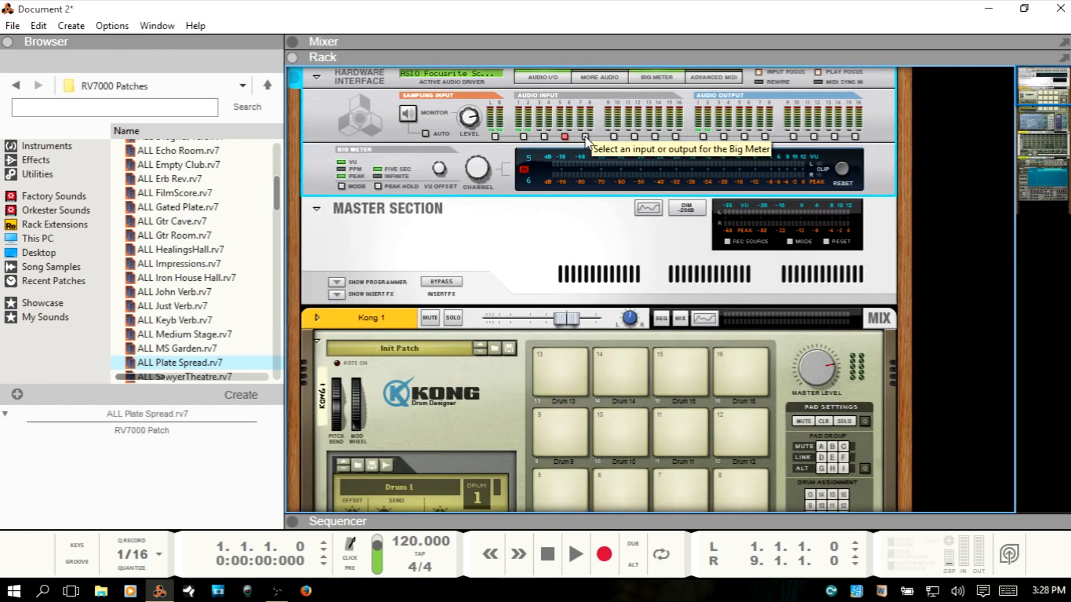
click(544, 136)
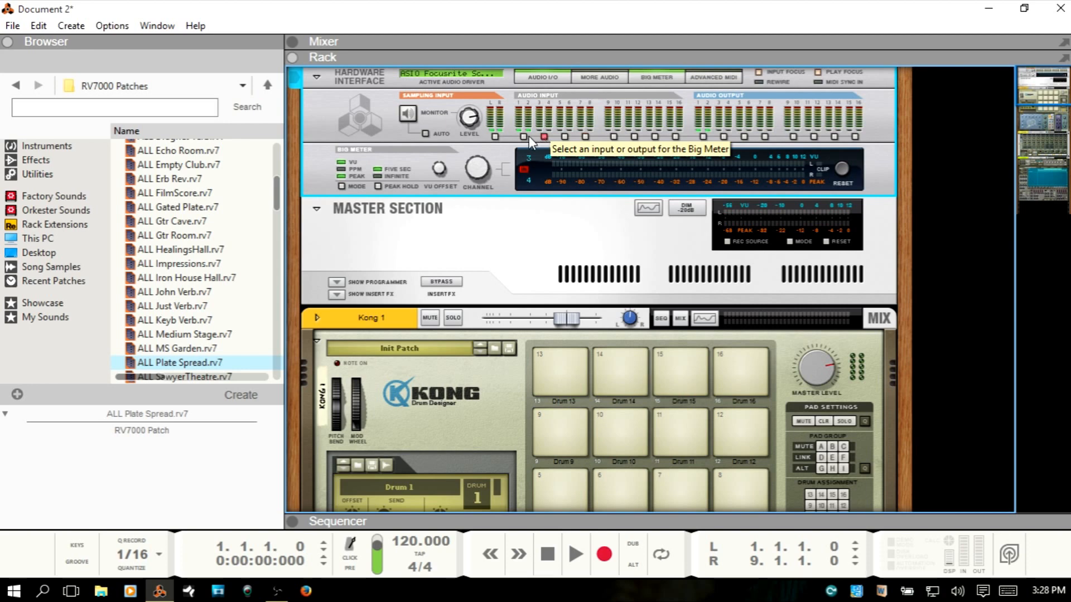
click(523, 136)
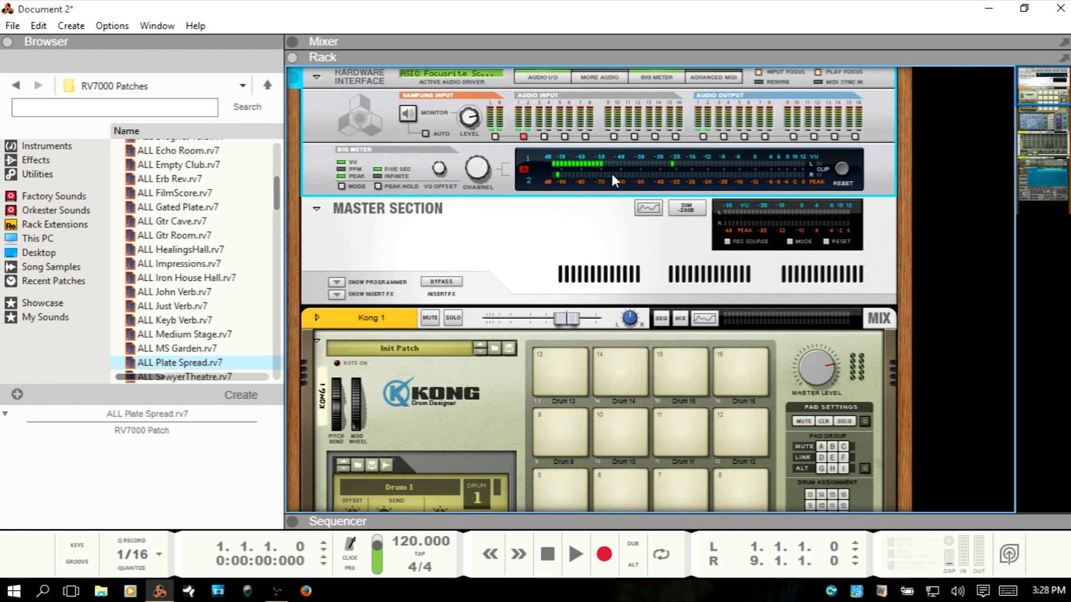
Disconnect the cable from the right sampling input on the rear of the rack and return to the front view.
click(406, 113)
key(Tab)
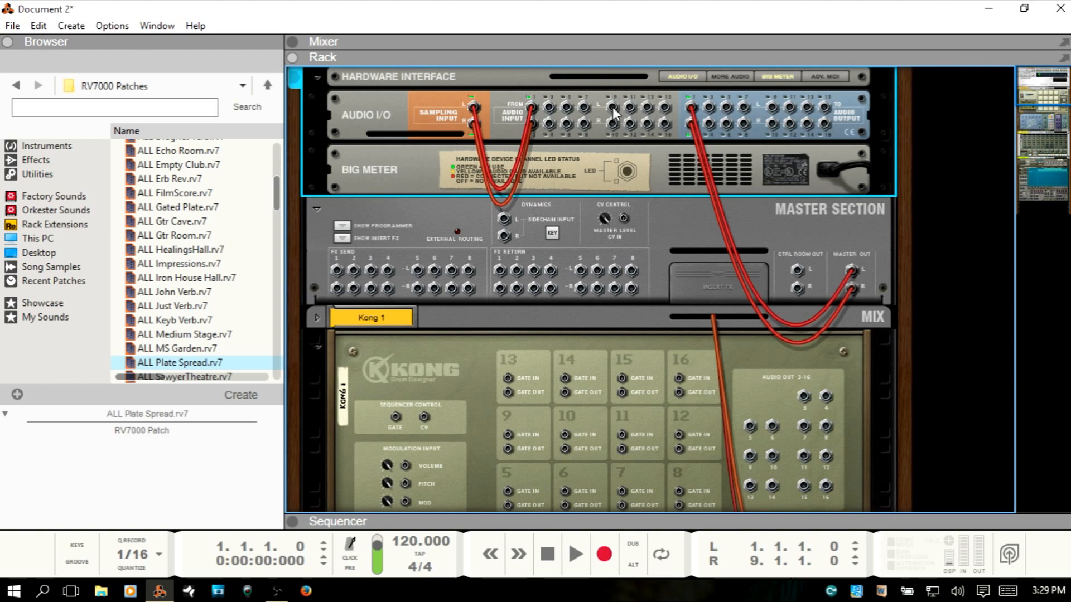
mouse_move(613, 110)
mouse_down()
mouse_move(612, 196)
mouse_move(513, 168)
mouse_move(592, 200)
mouse_move(628, 162)
mouse_move(613, 110)
mouse_up()
drag(473, 124, 631, 242)
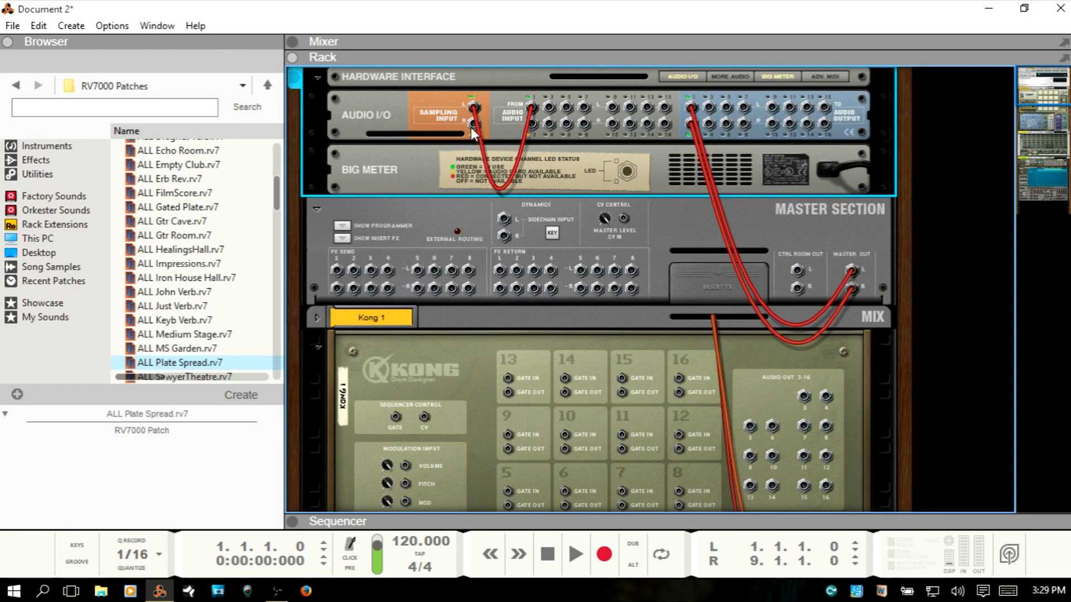
key(Tab)
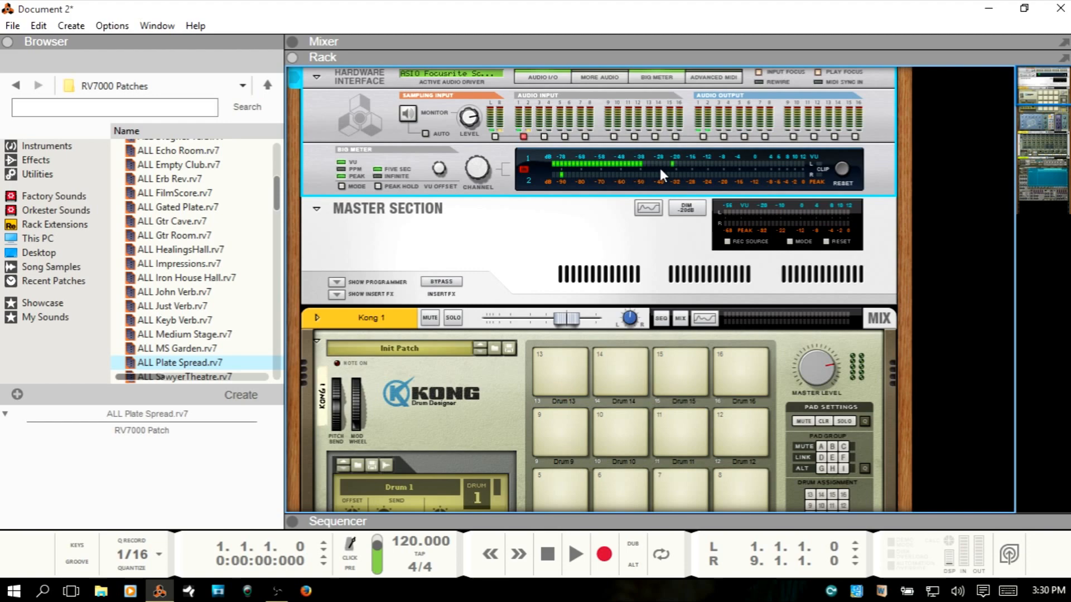
Record a short microphone sample into the first hit of the NN-Nano Sampler on Kong's pad 1.
scroll(661, 172, down, 3)
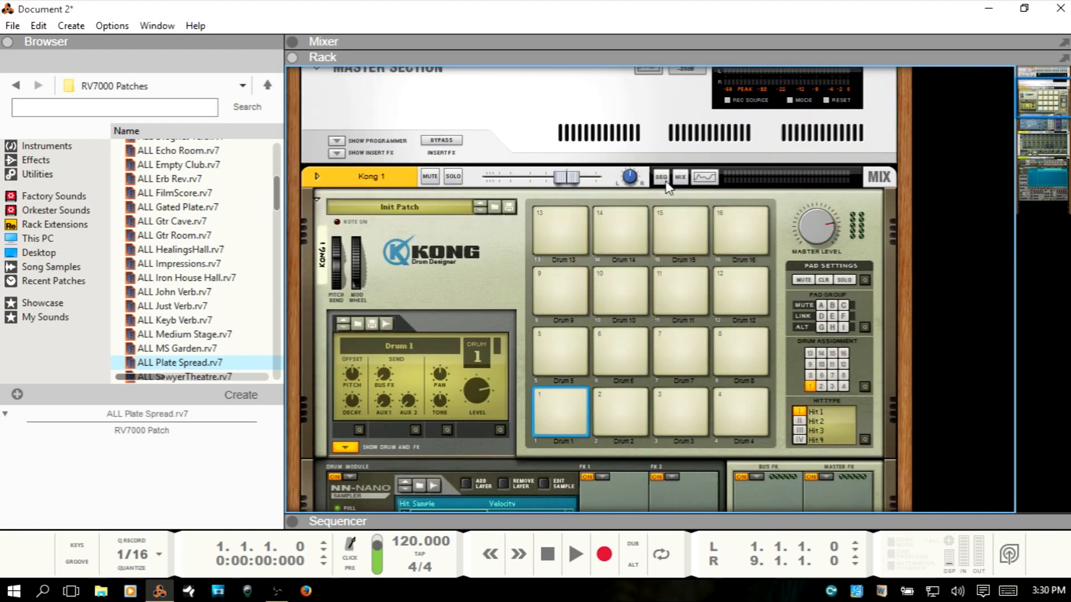
scroll(667, 184, down, 1)
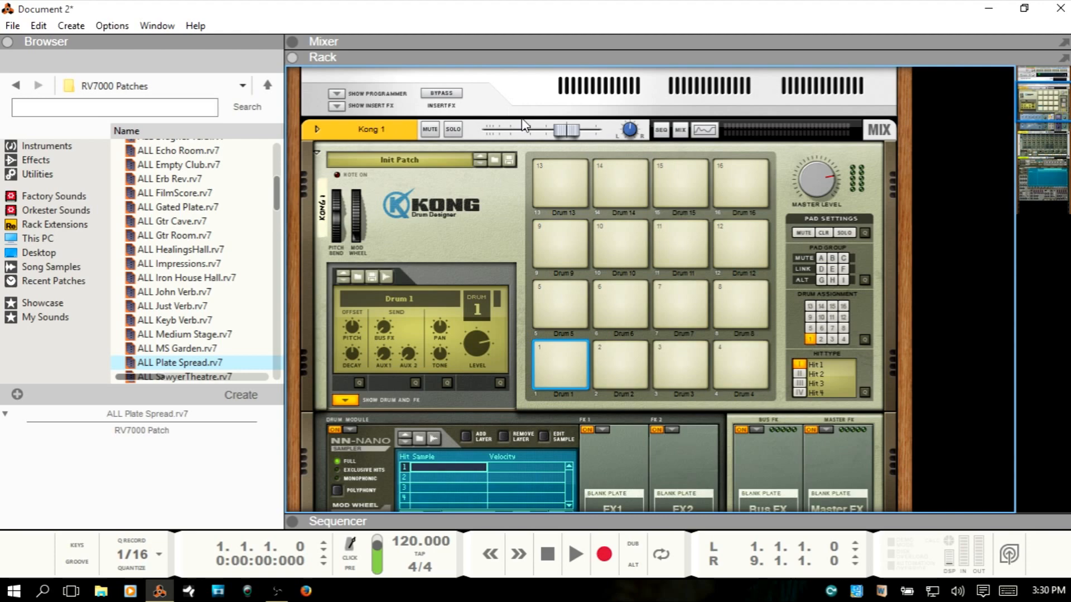
scroll(513, 116, up, 3)
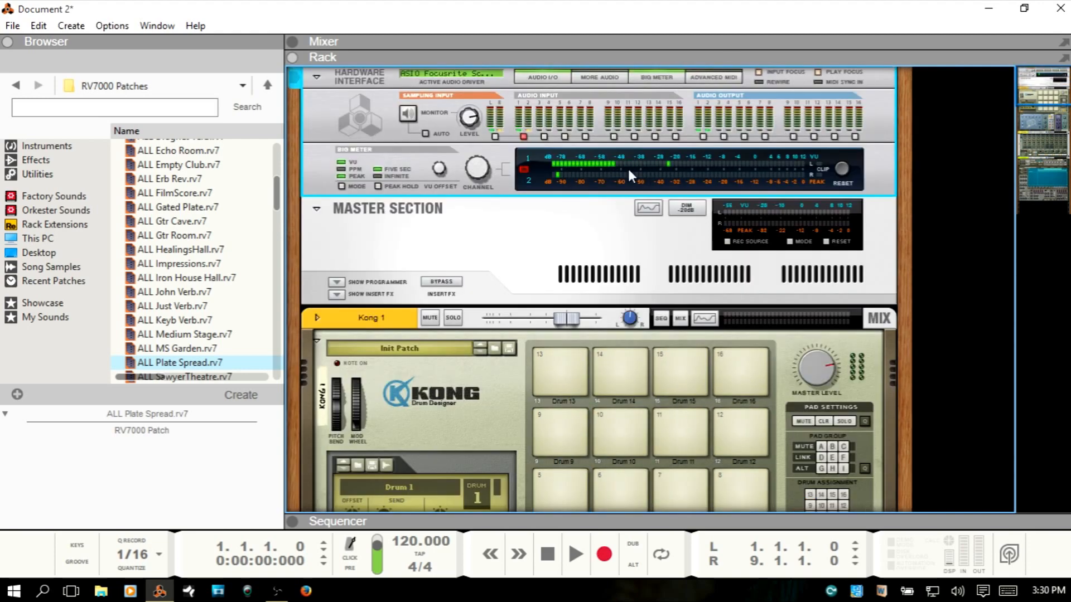
scroll(631, 167, down, 3)
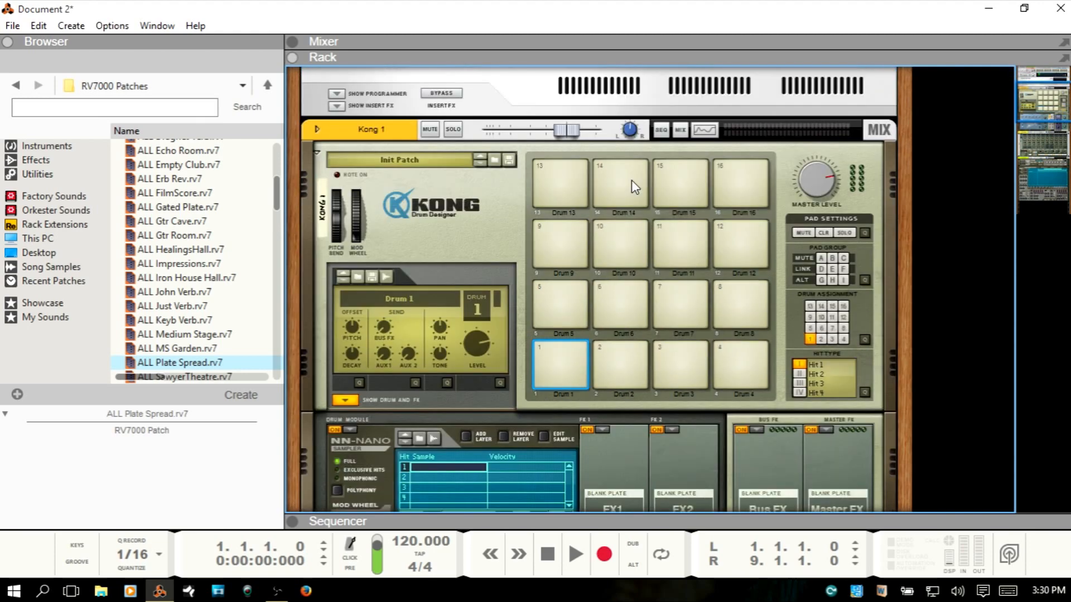
scroll(635, 187, down, 1)
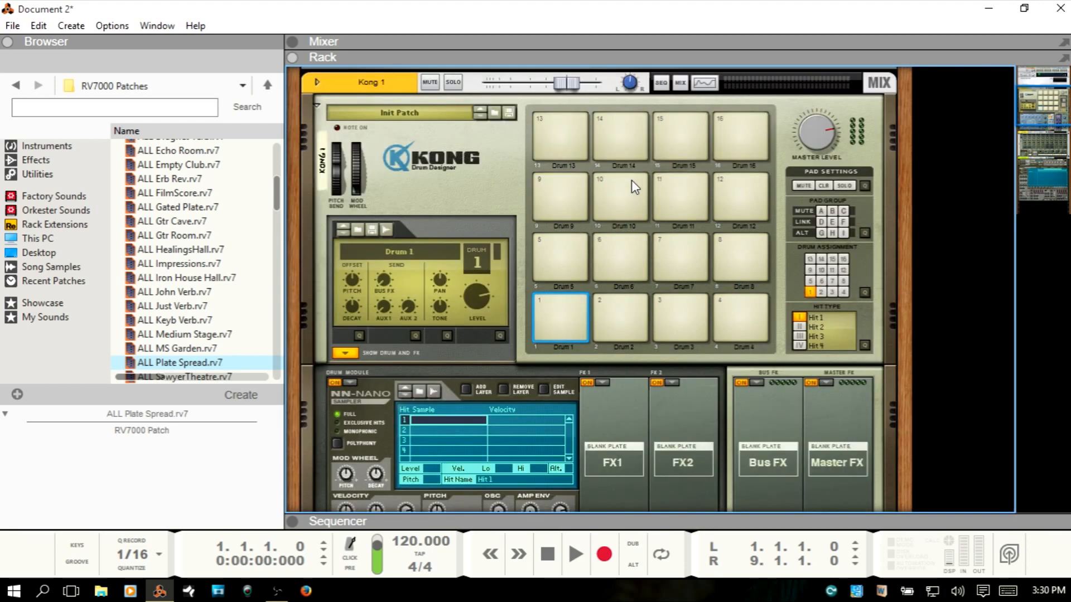
scroll(633, 182, down, 1)
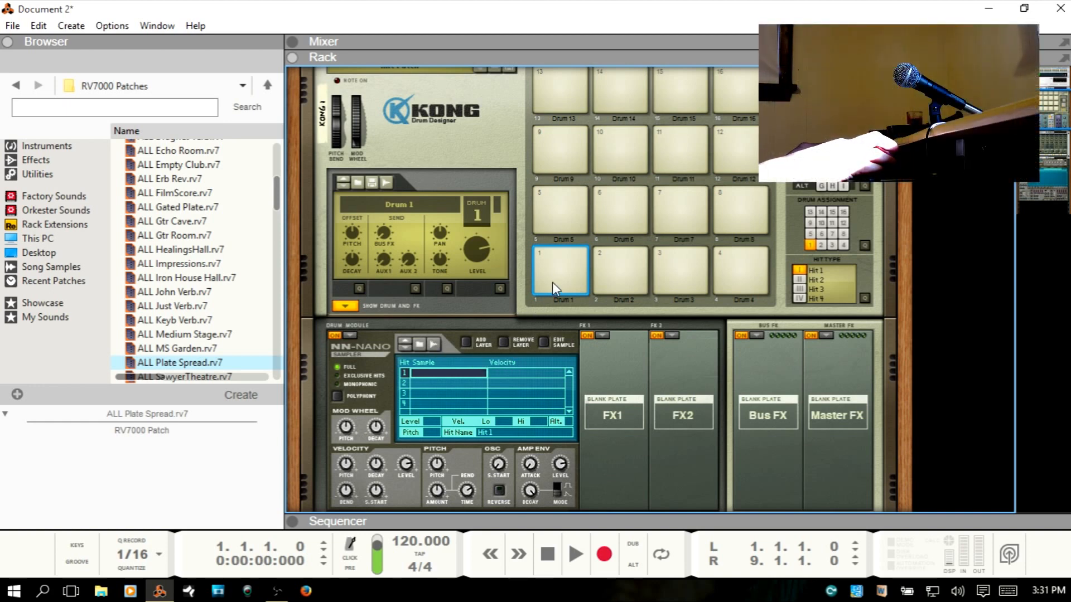
click(433, 344)
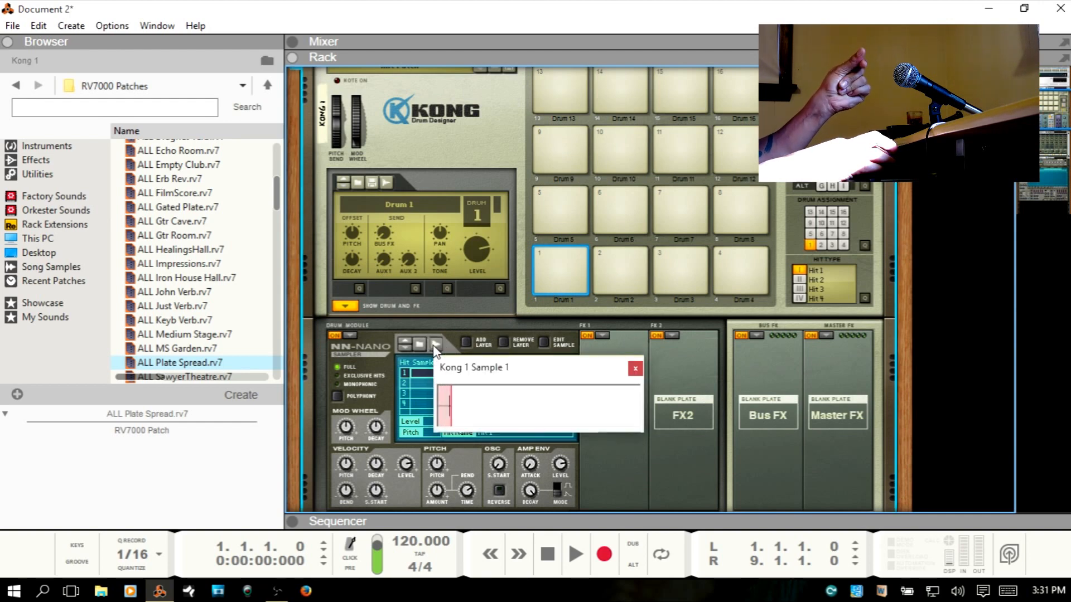
click(434, 345)
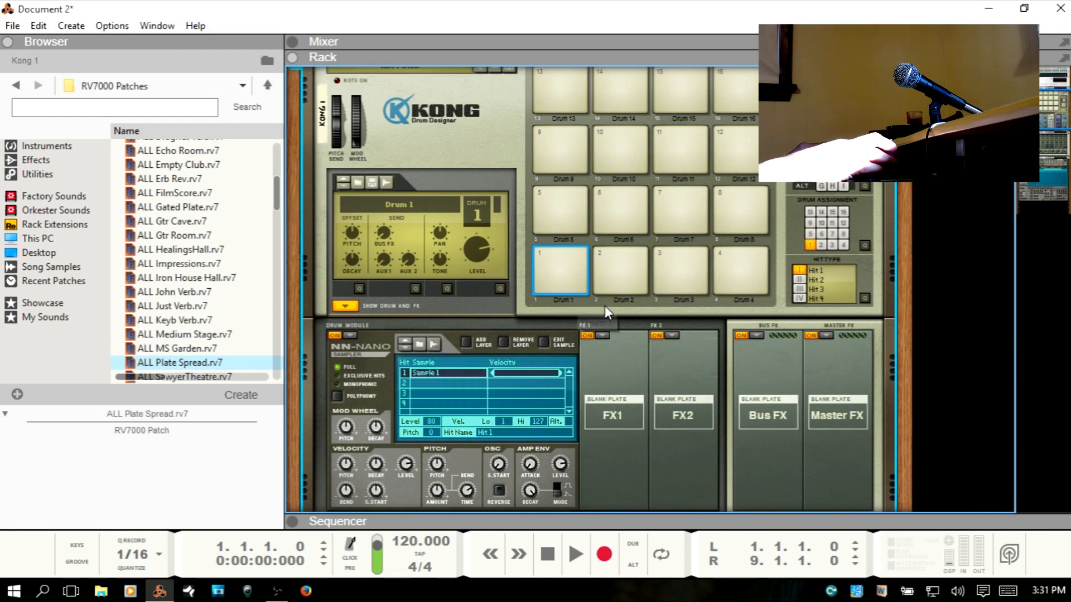
Record a microphone sample into the empty NN-XT sampler through its remote editor.
scroll(606, 310, down, 10)
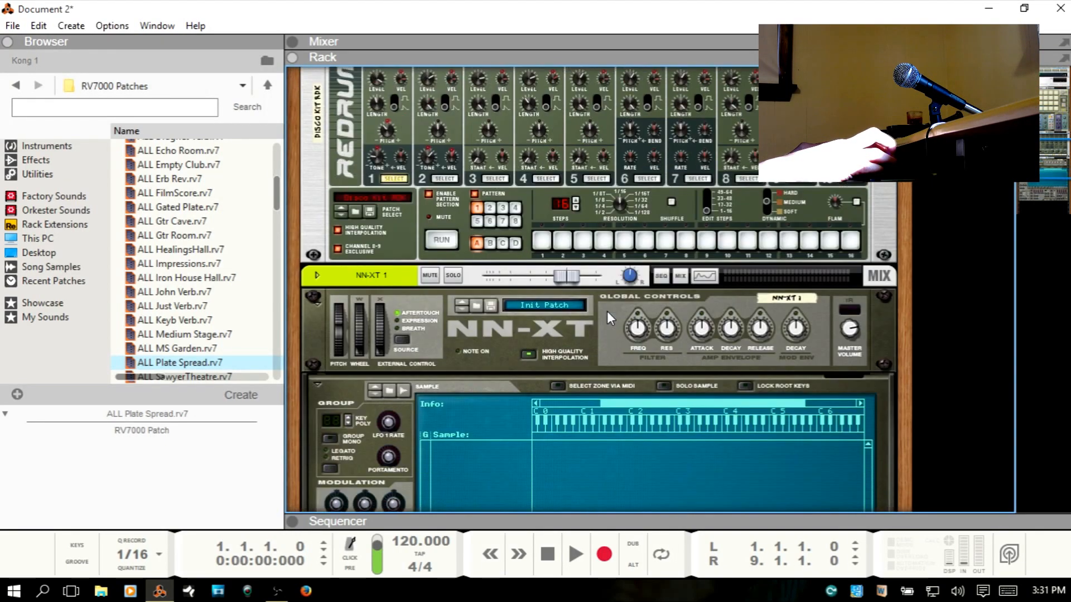
scroll(606, 311, down, 3)
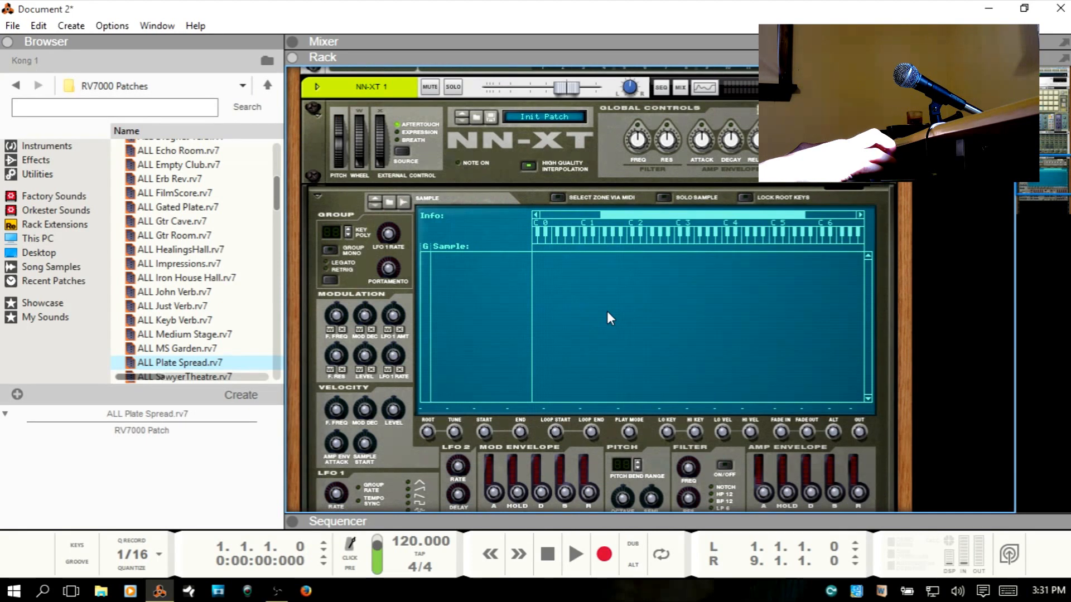
click(437, 156)
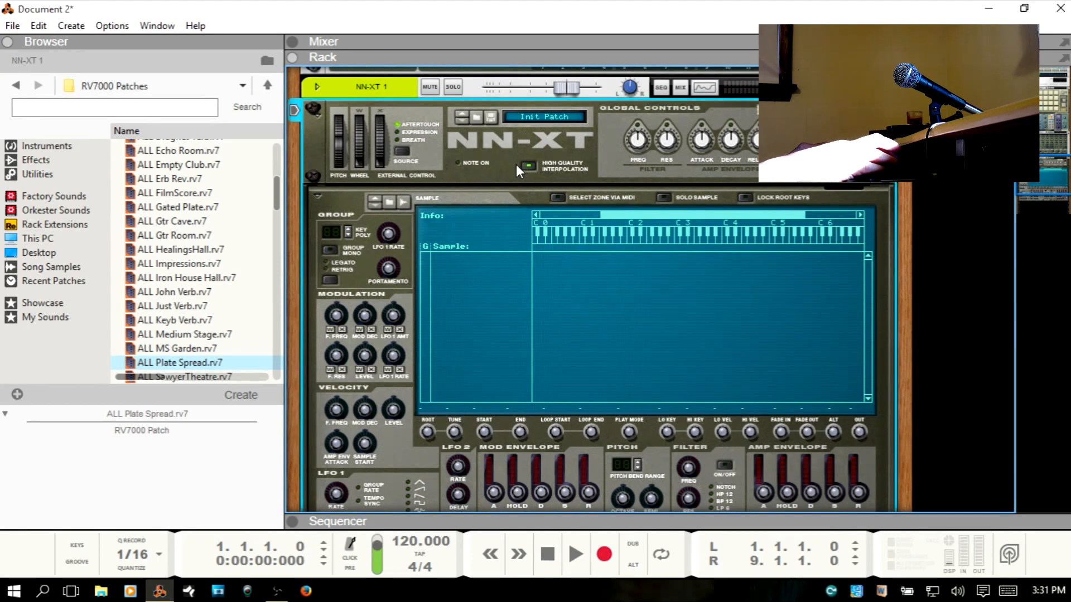
click(404, 202)
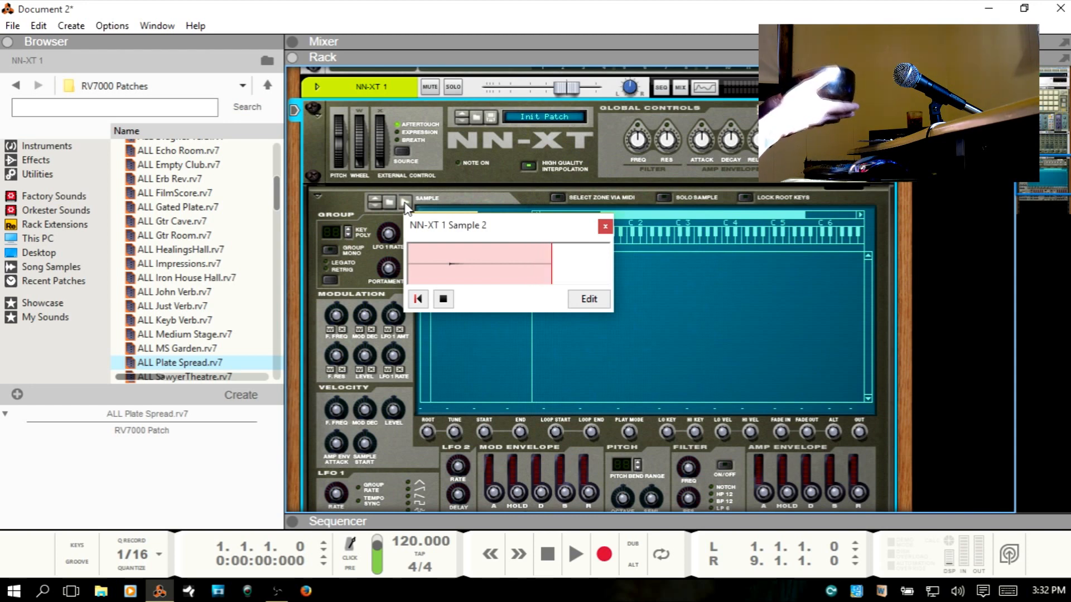
click(443, 300)
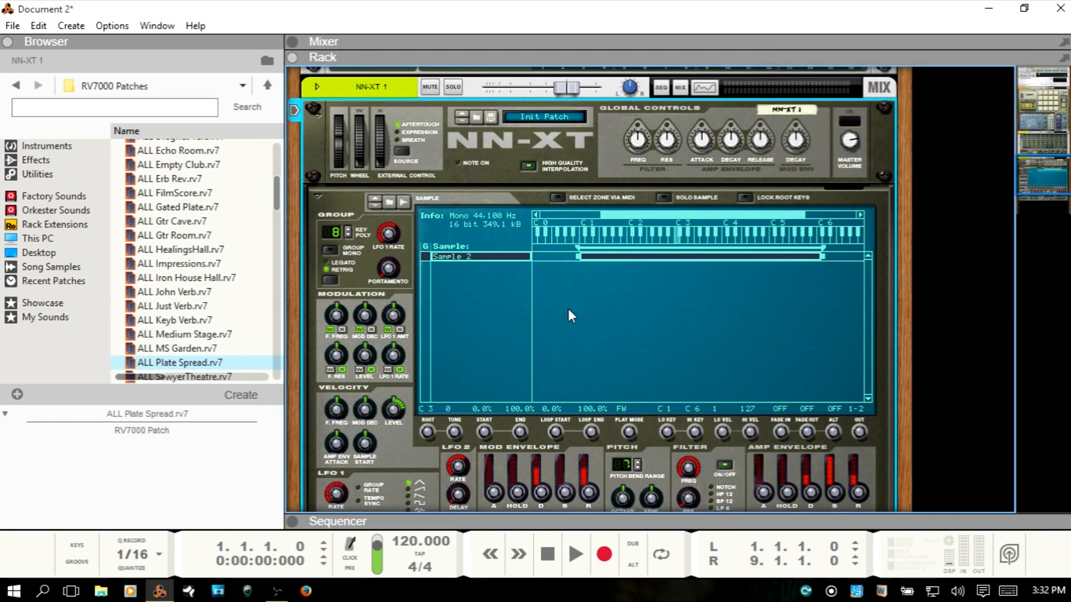
scroll(577, 310, up, 10)
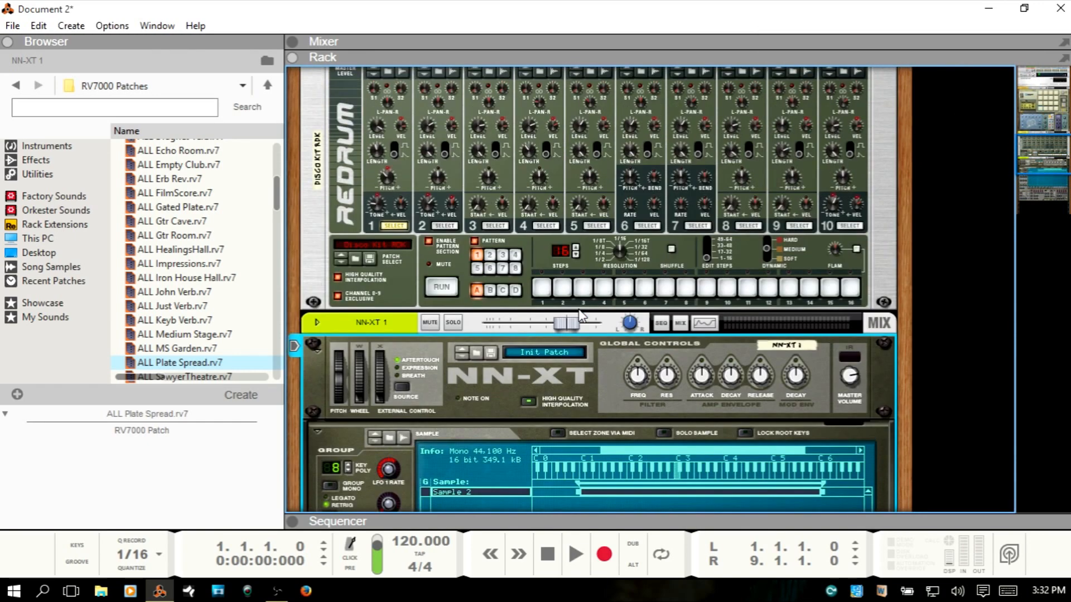
scroll(583, 307, up, 10)
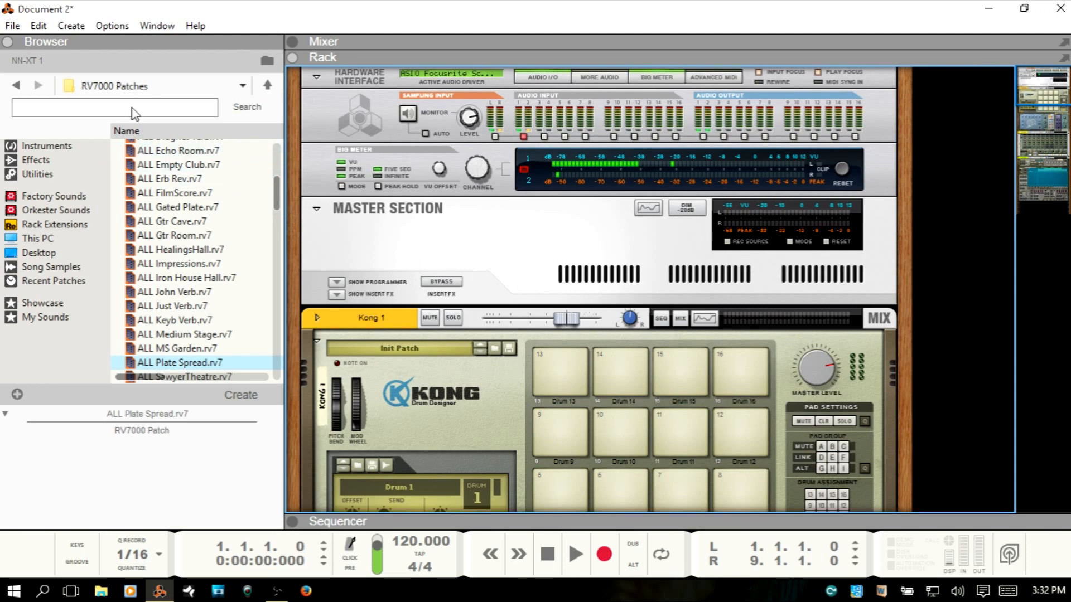
click(39, 26)
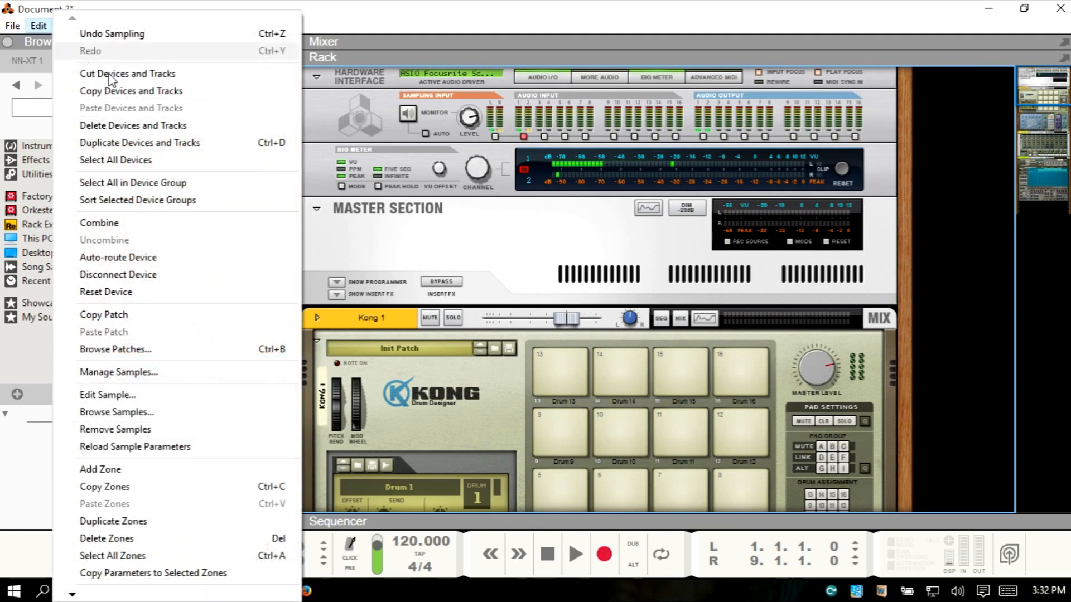
mouse_move(107, 595)
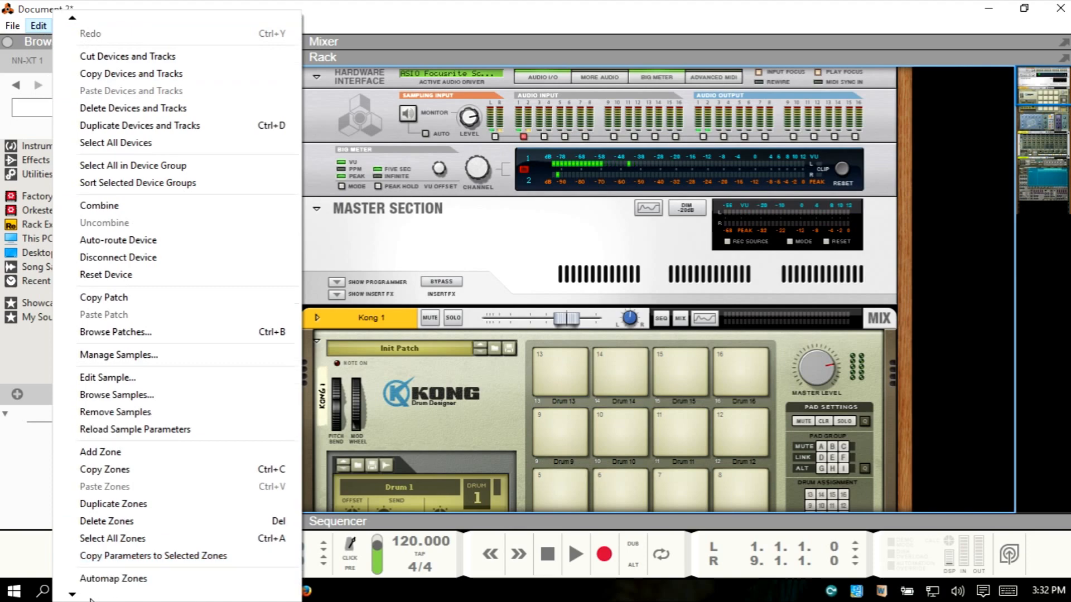
click(480, 235)
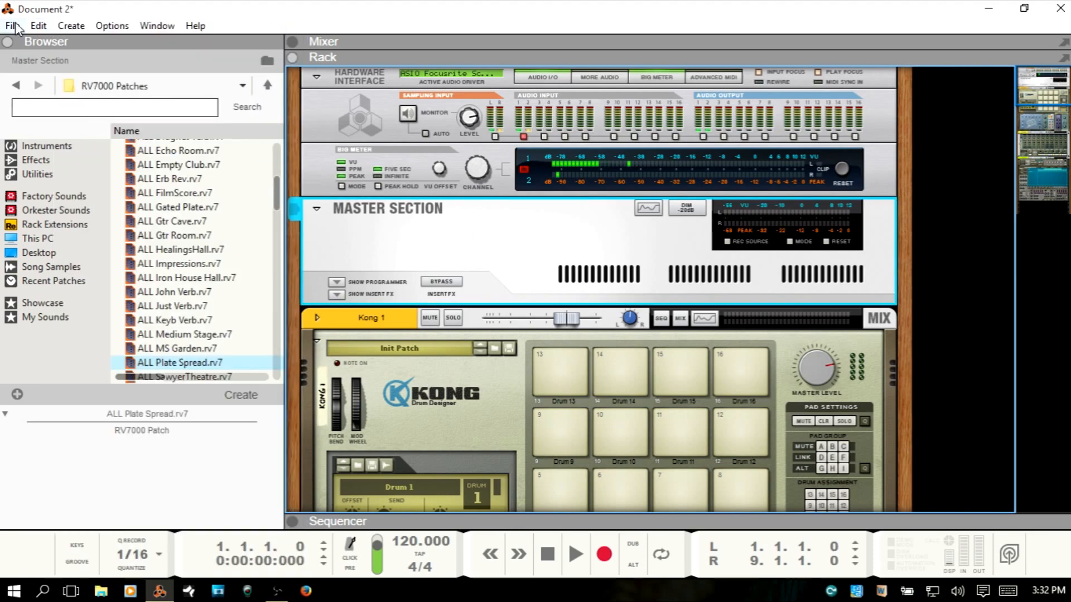
Switch the audio card driver to DX Speaker/HP (Realtek High Definition Audio) and close the preferences.
click(37, 28)
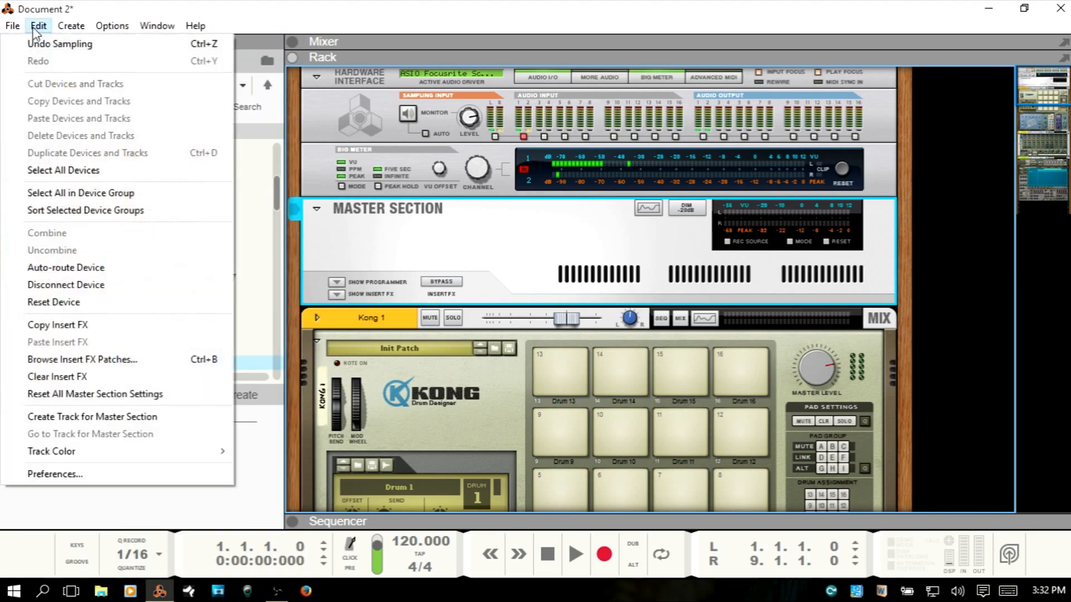
click(55, 475)
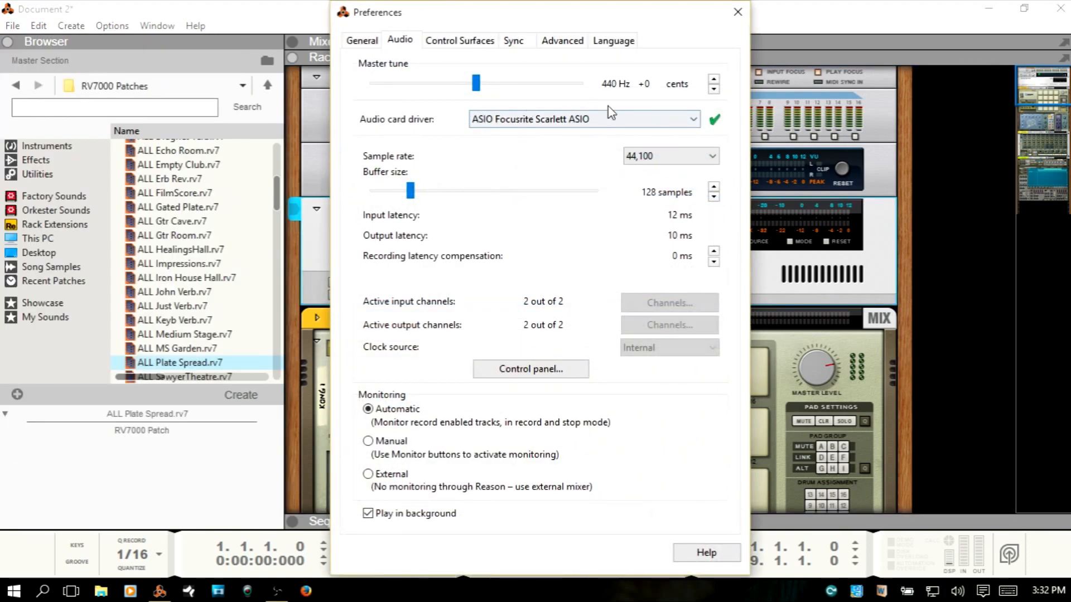
click(690, 121)
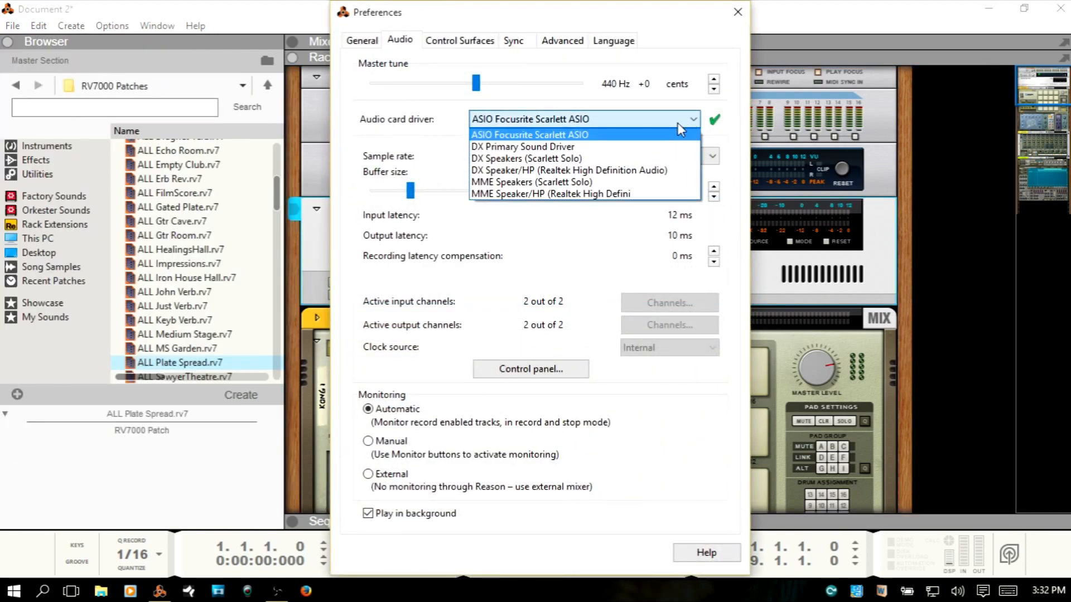
click(649, 172)
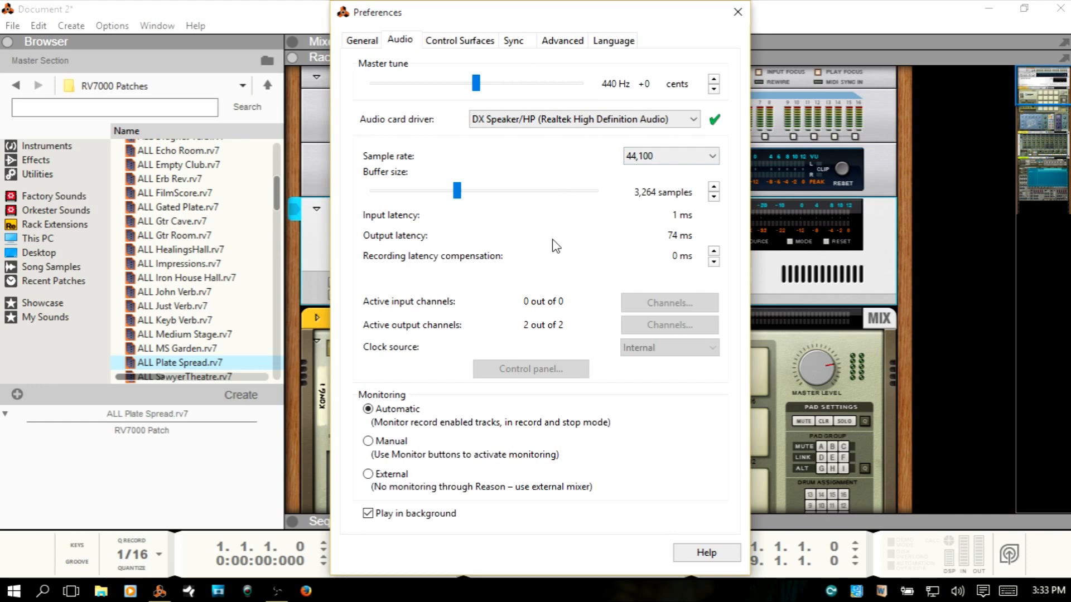
click(737, 13)
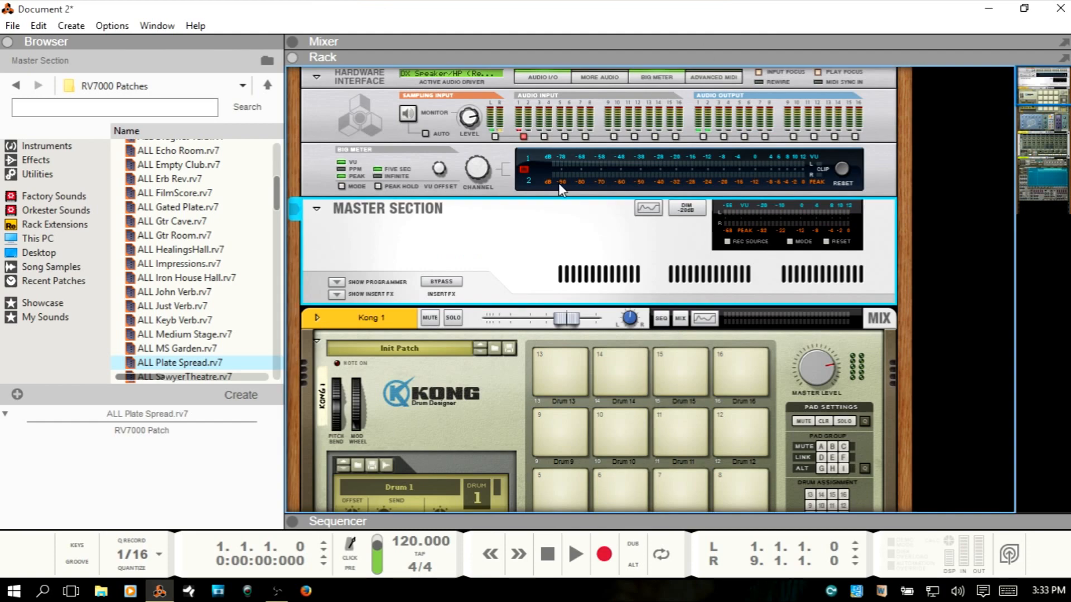
Lower the Kong Drum Designer's master level.
scroll(576, 236, down, 6)
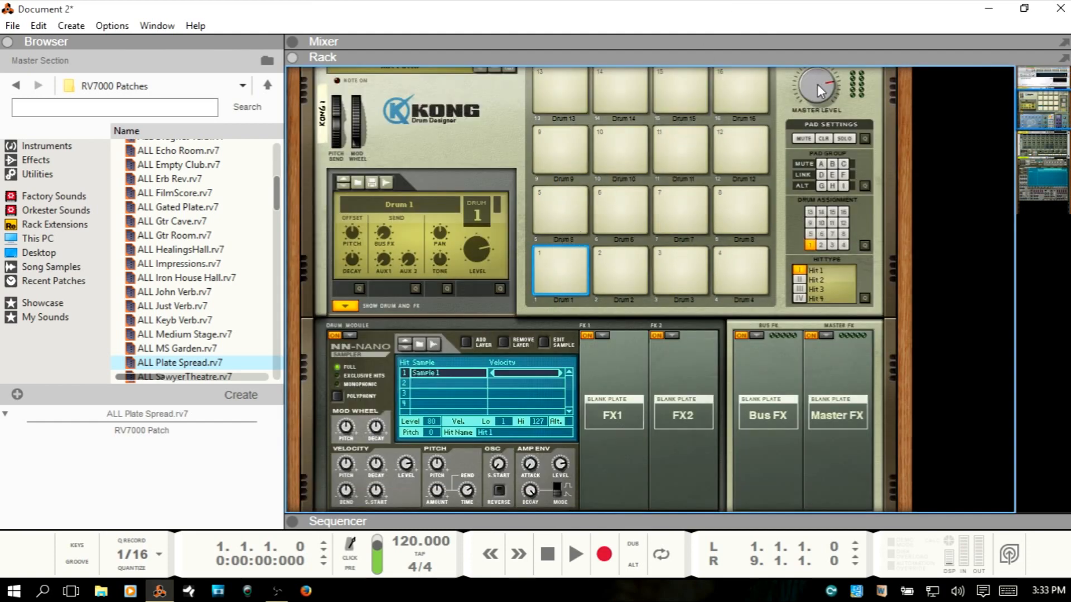
drag(817, 84, 819, 106)
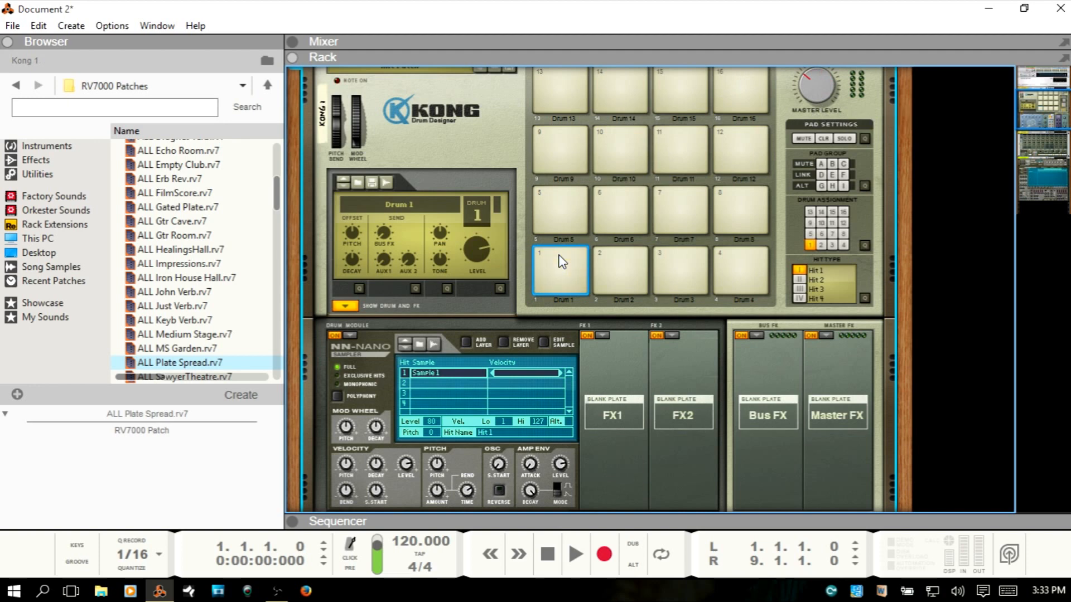
Raise the Kong Drum Designer's master level.
drag(811, 94, 816, 78)
drag(805, 98, 807, 88)
Open Kong's Sample 1 for editing and crop it tightly around the short hit, removing the silence before and after.
click(544, 341)
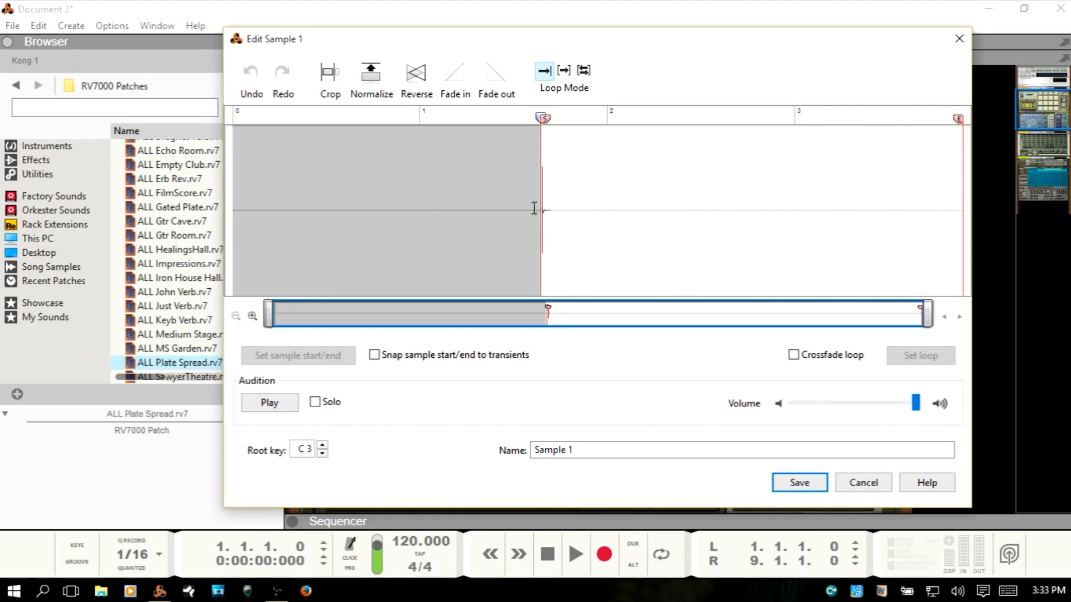
drag(534, 207, 632, 233)
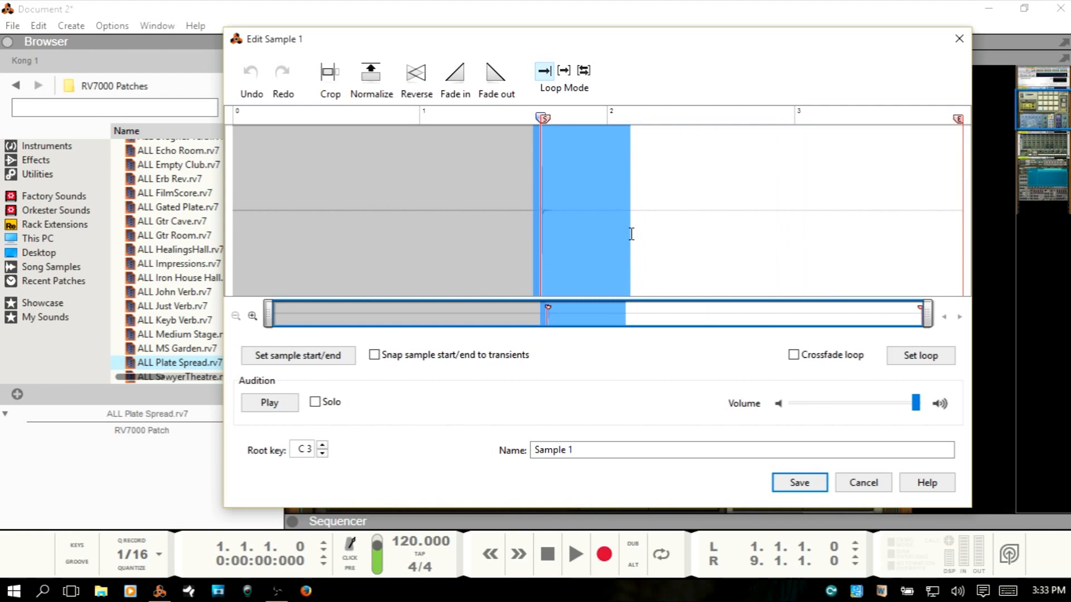
click(330, 84)
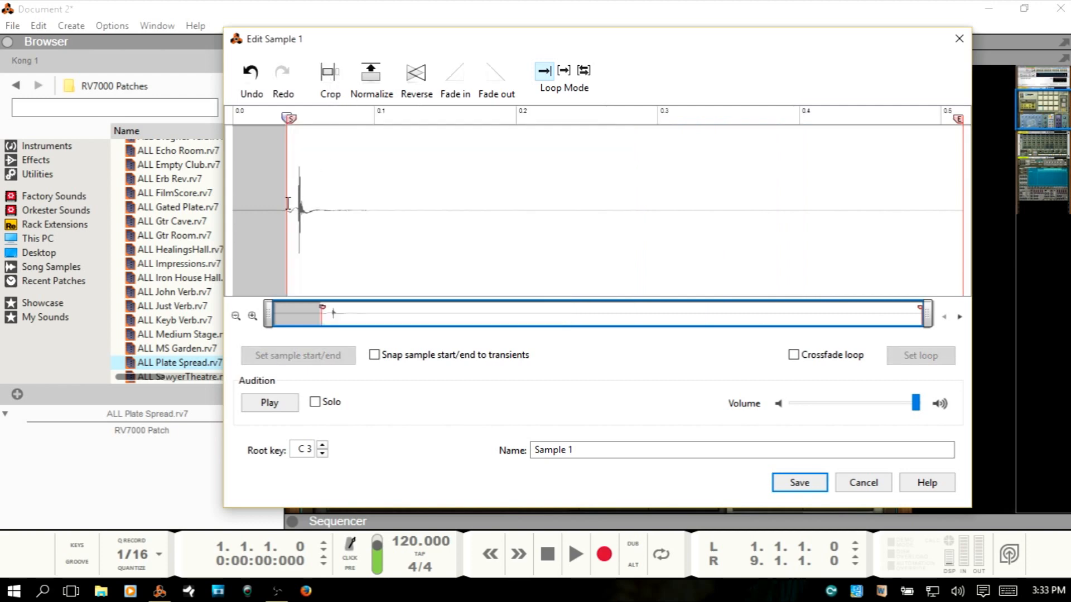
mouse_move(287, 203)
mouse_down()
mouse_move(490, 220)
mouse_move(402, 219)
mouse_up()
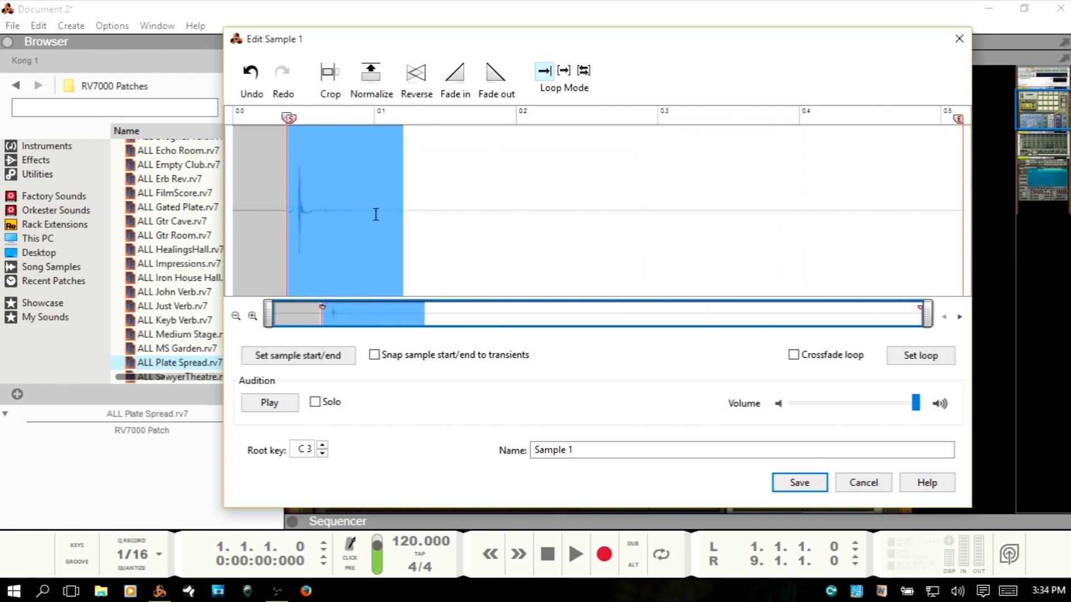
drag(294, 207, 394, 219)
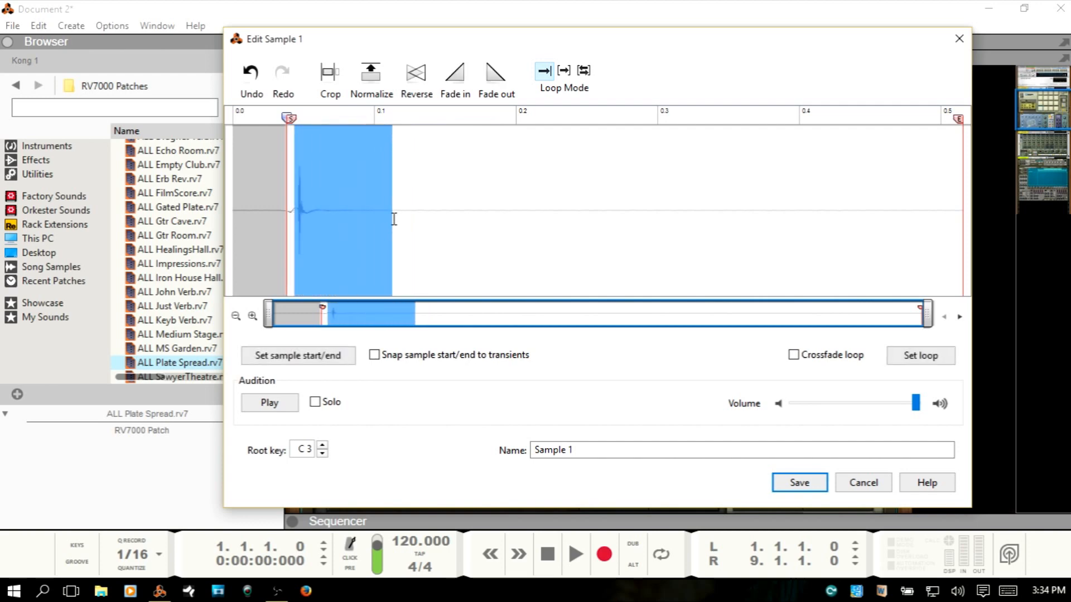
click(330, 84)
Normalize most of the cropped Sample 1, including the hit, and save the edited sample.
drag(264, 205, 790, 210)
click(364, 98)
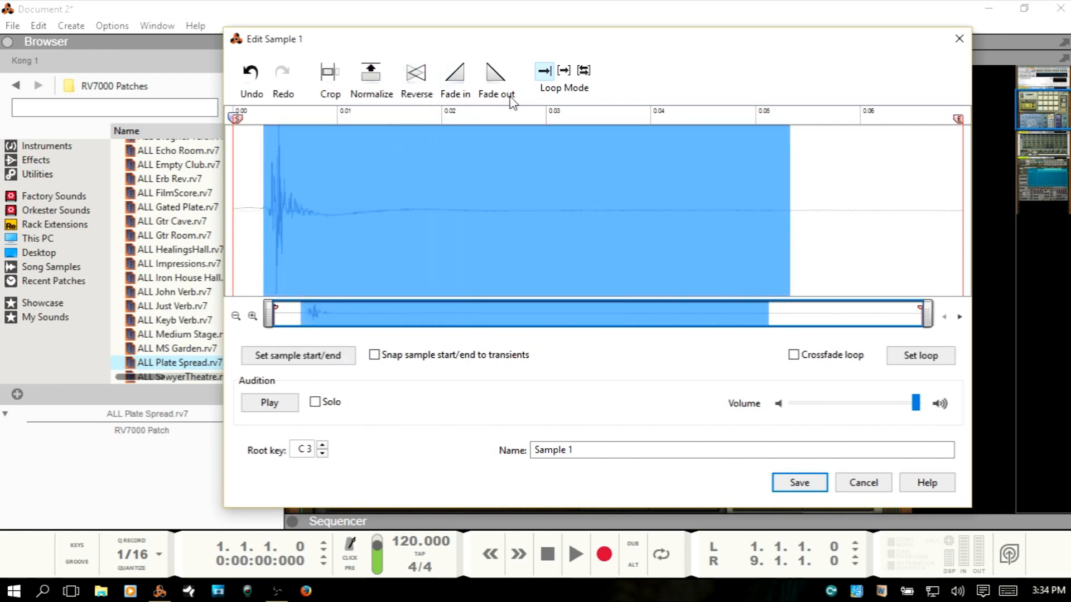
click(801, 485)
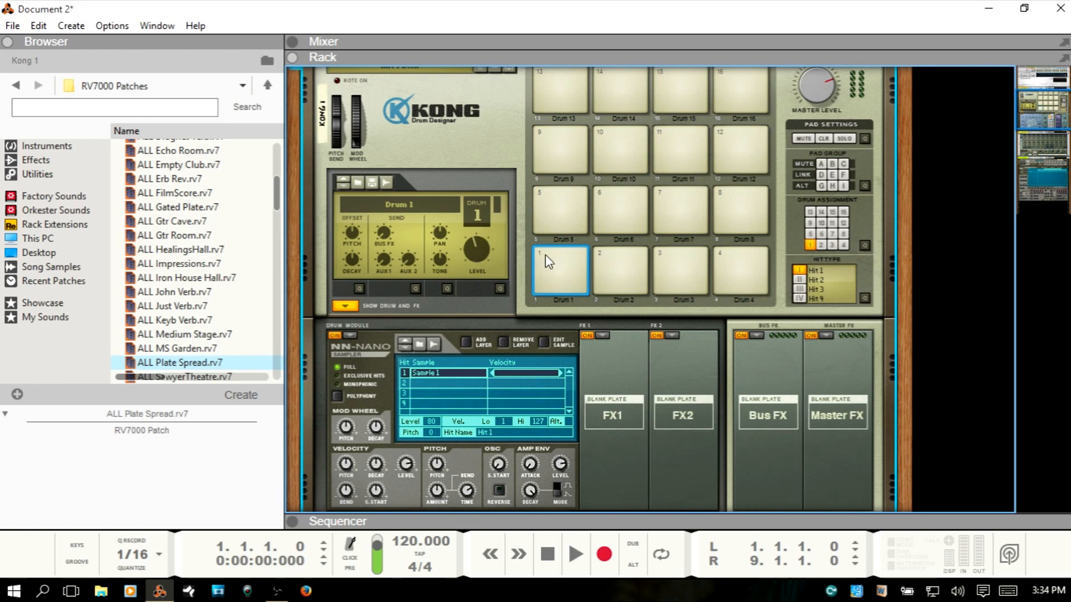
Audition the edited sample by playing Kong's pad 1.
click(560, 254)
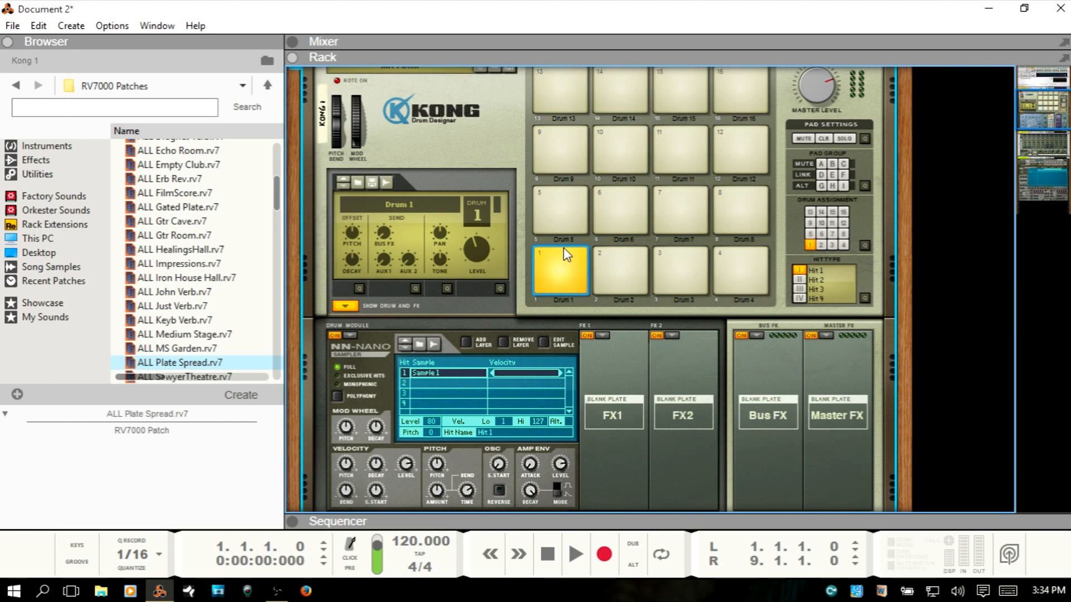
mouse_move(476, 240)
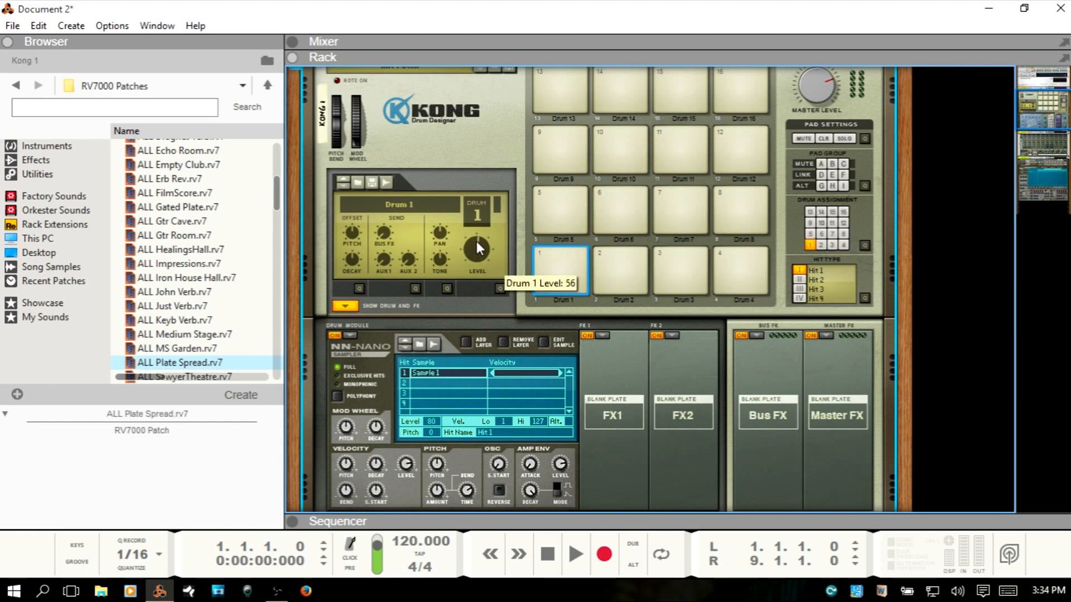
click(563, 254)
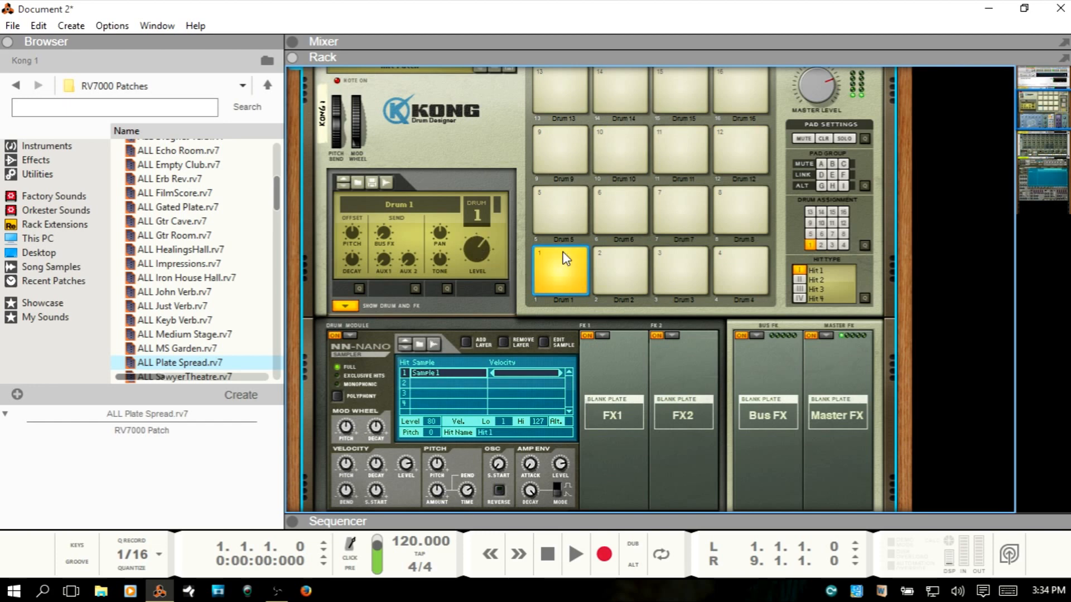
Select the NN-XT sampler below the Redrum in the rack.
scroll(671, 263, down, 5)
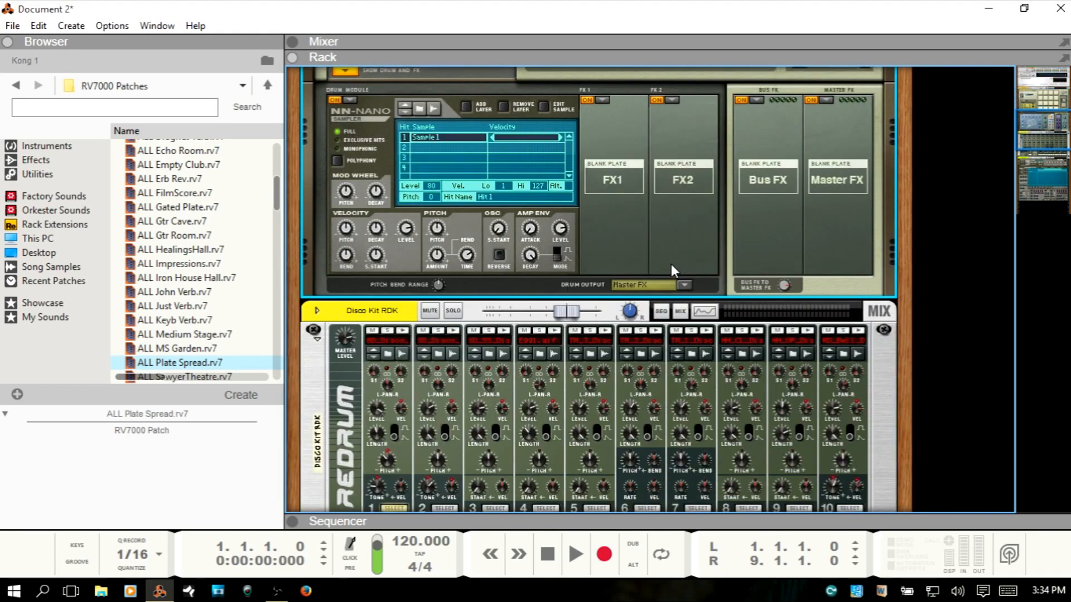
scroll(671, 263, down, 10)
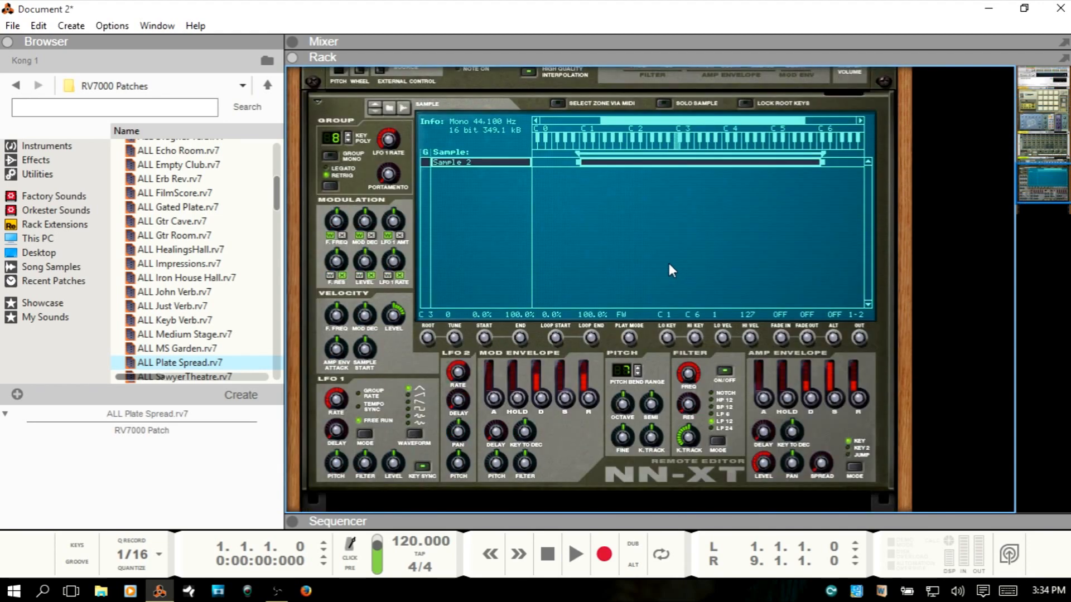
click(464, 109)
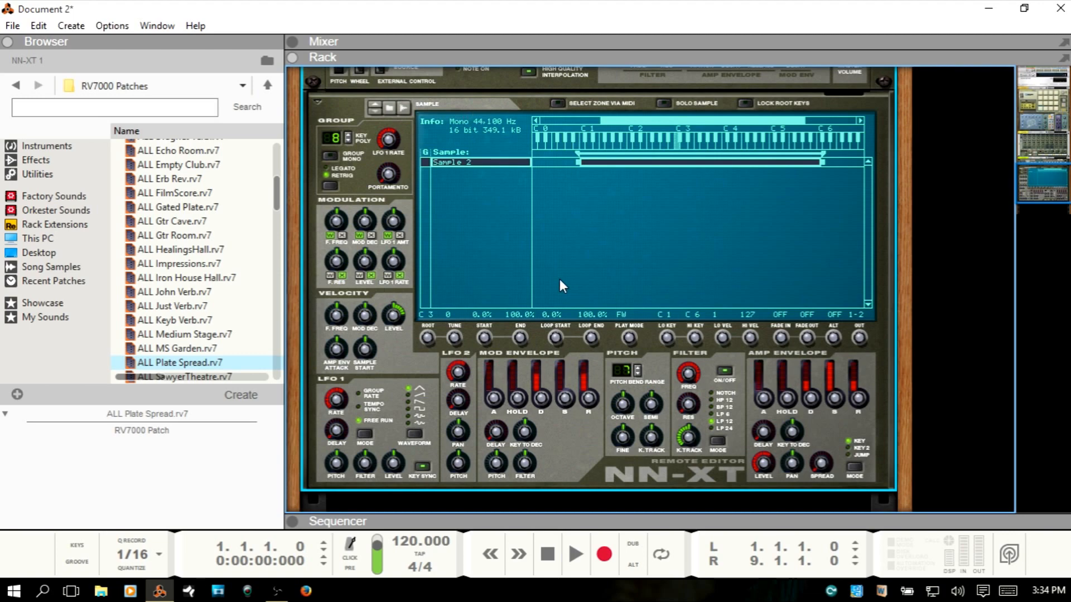
scroll(560, 280, up, 3)
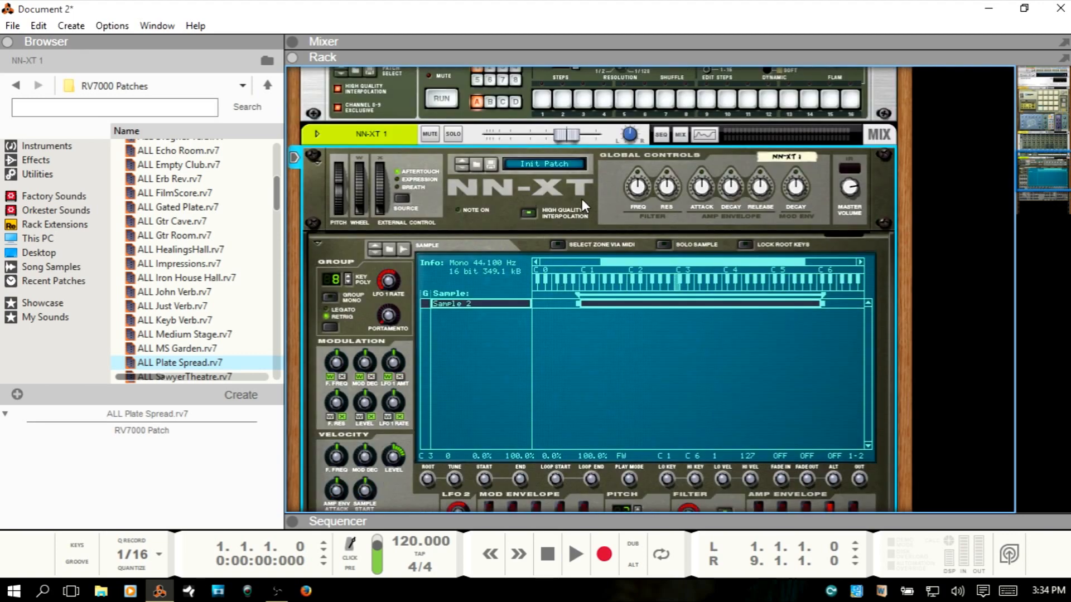
scroll(572, 227, down, 2)
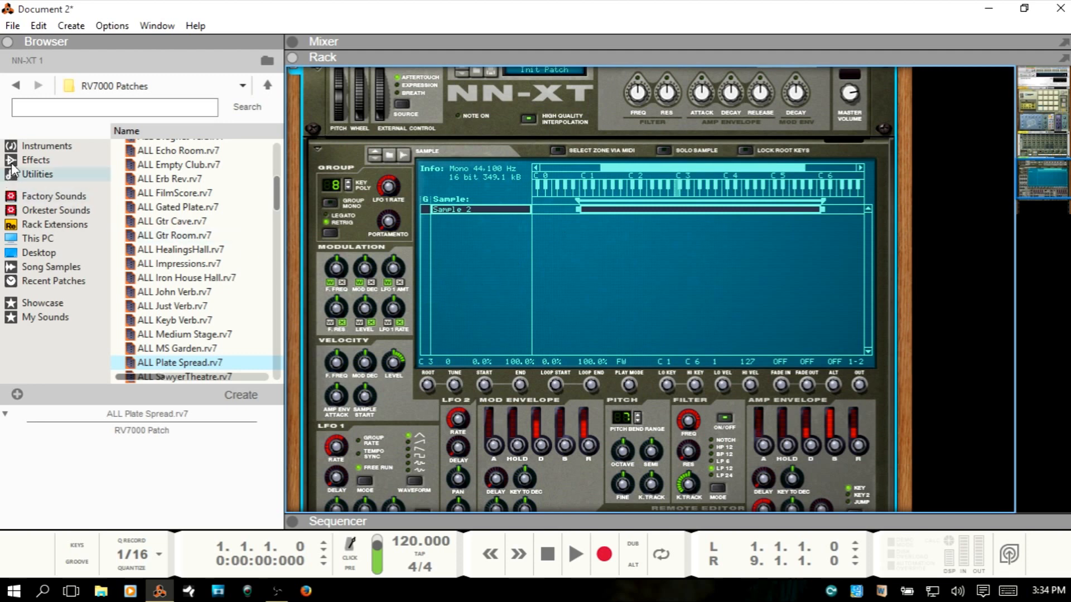
Examine the assigned song samples of Kong 1 and NN-XT 1, then collapse the Assigned Samples folder.
click(44, 269)
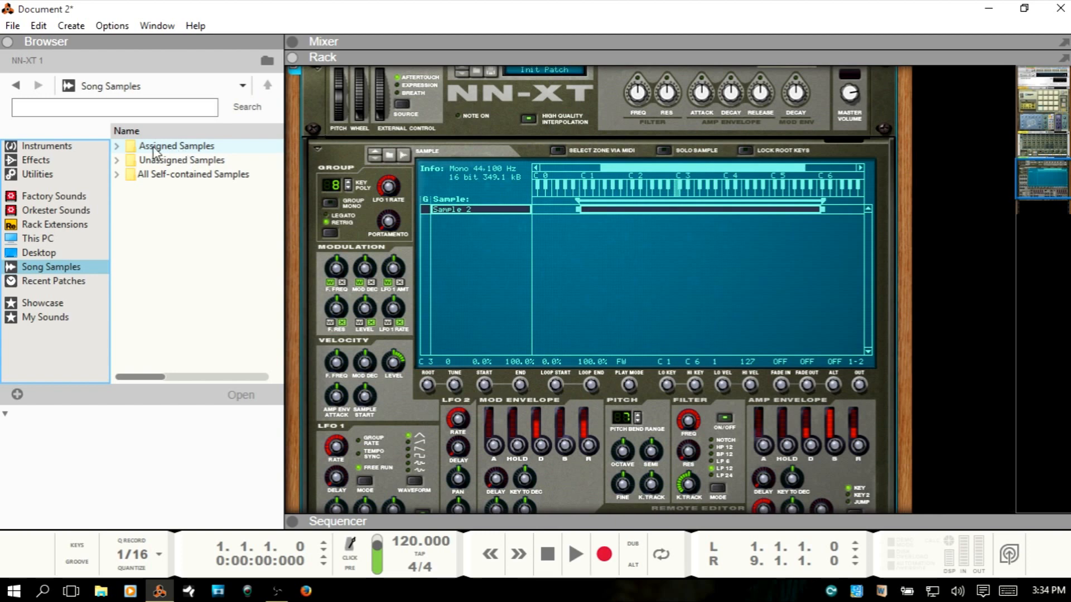
click(117, 147)
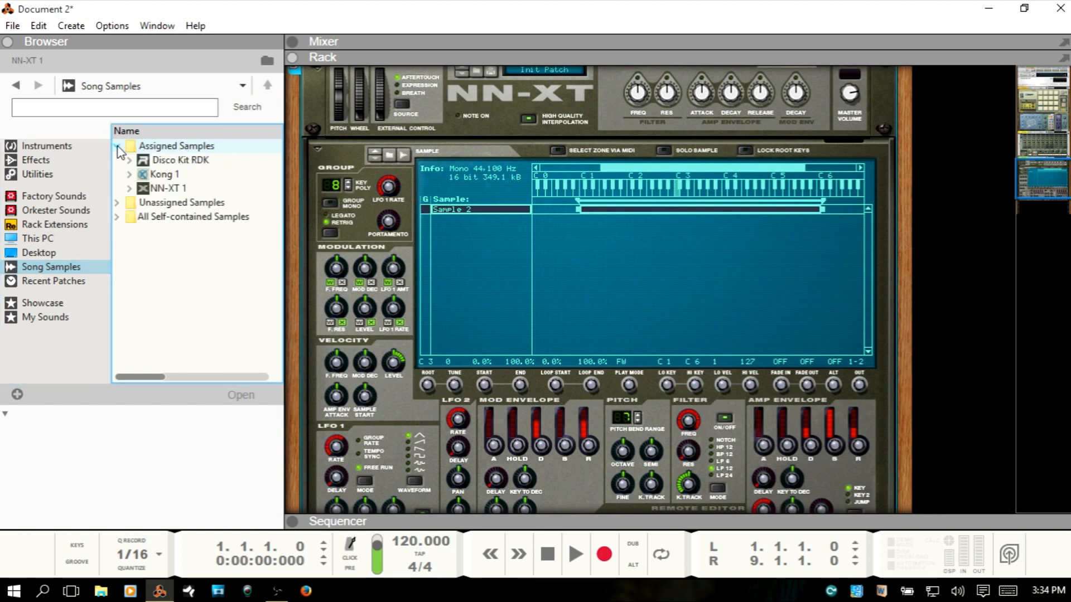
click(130, 175)
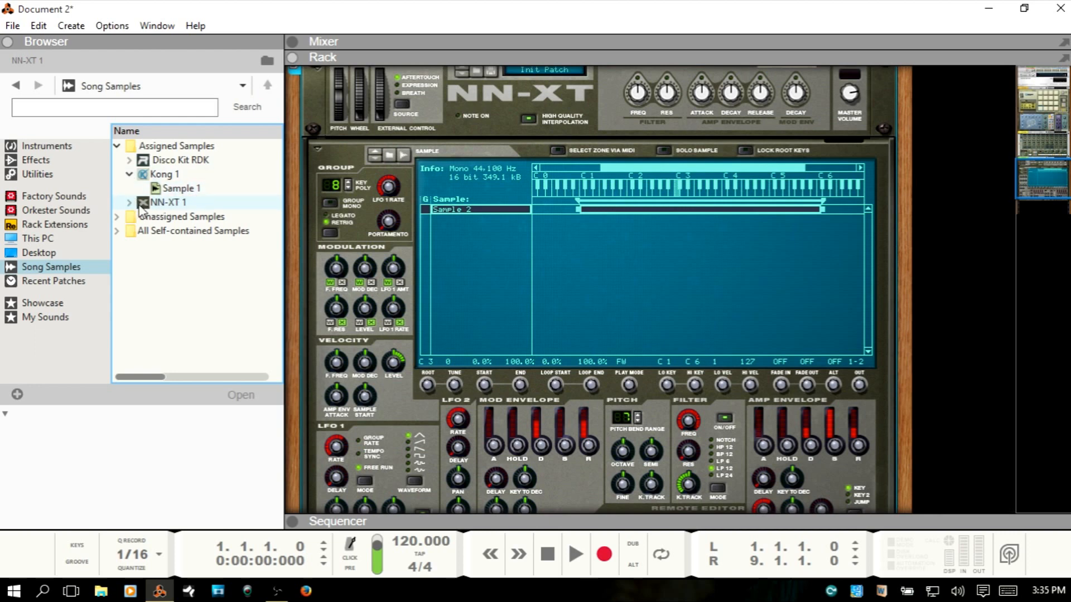
click(129, 203)
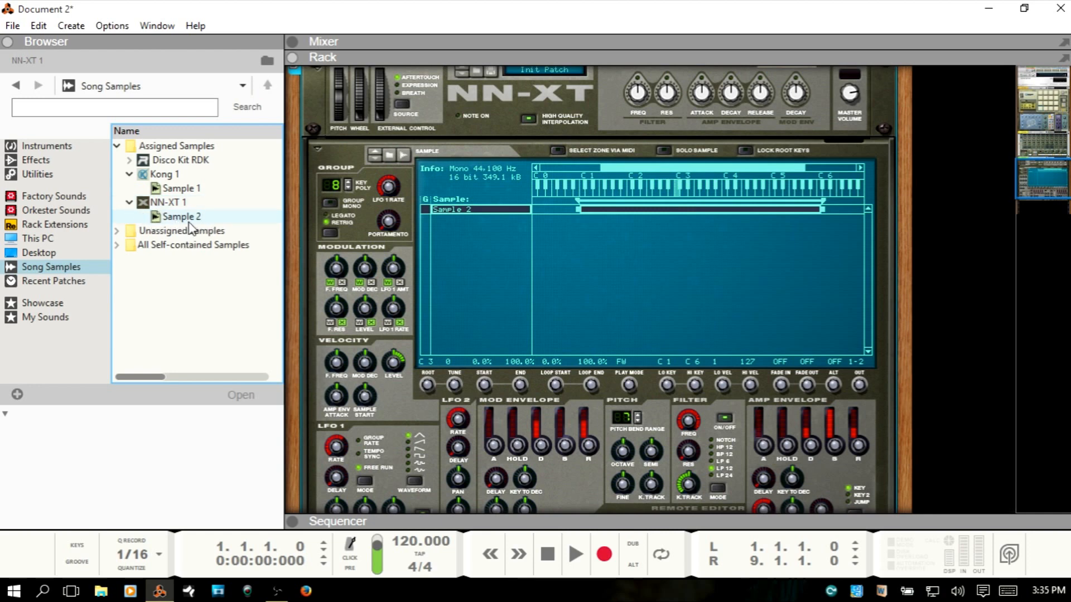
click(130, 202)
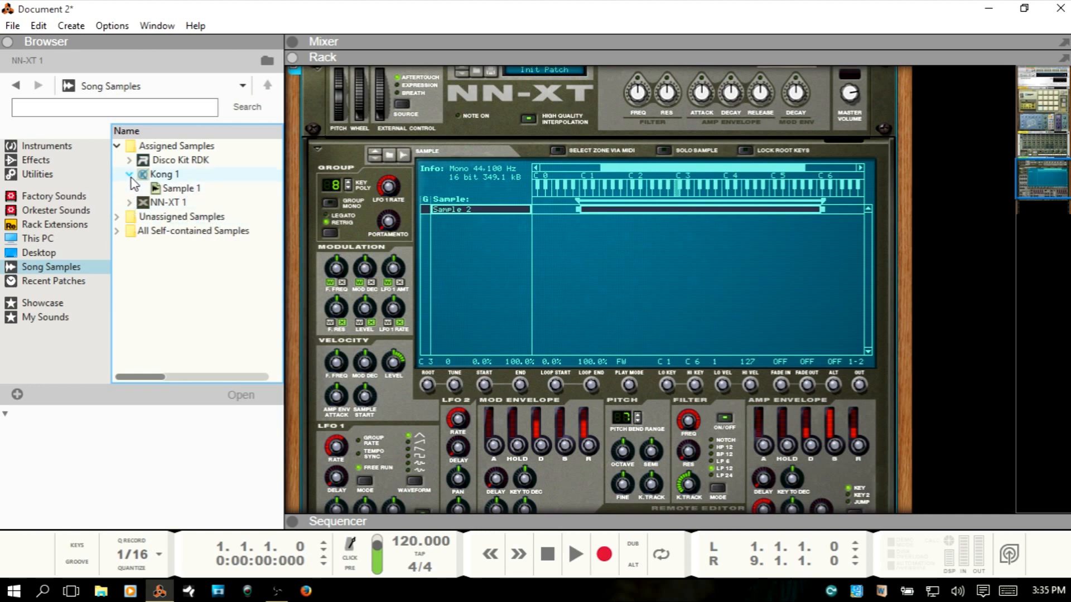
click(130, 174)
click(116, 146)
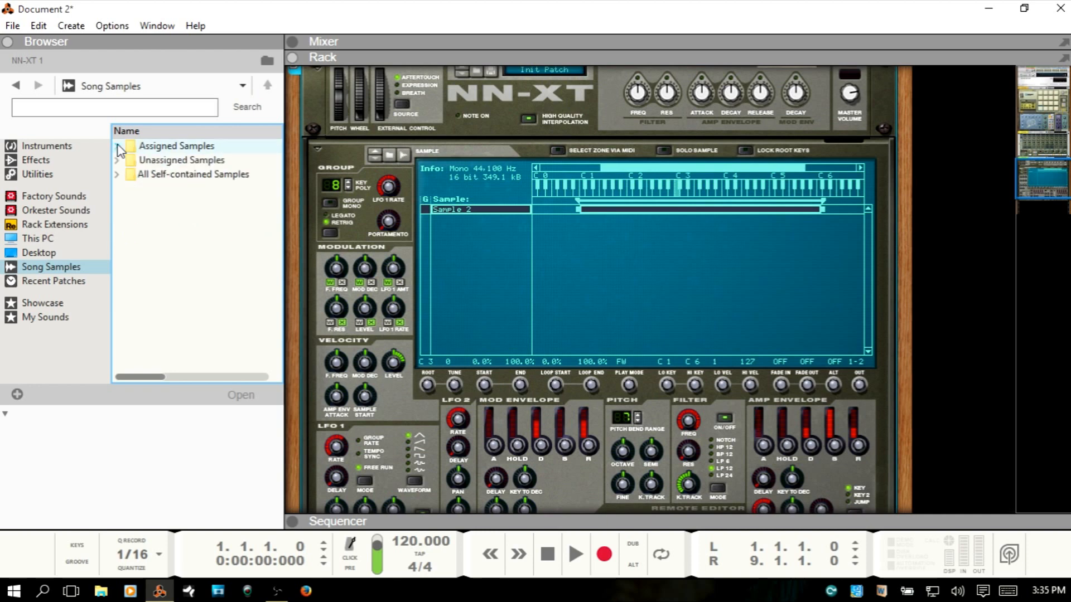
Preview Sample 2 from the All Self-contained Samples folder and stop its playback.
click(117, 175)
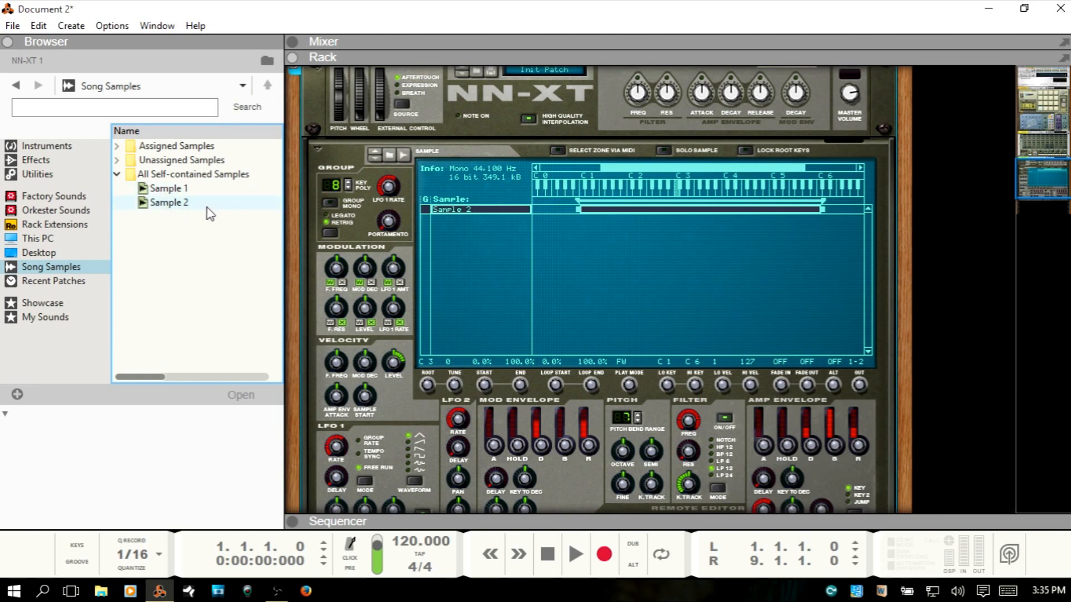
click(167, 206)
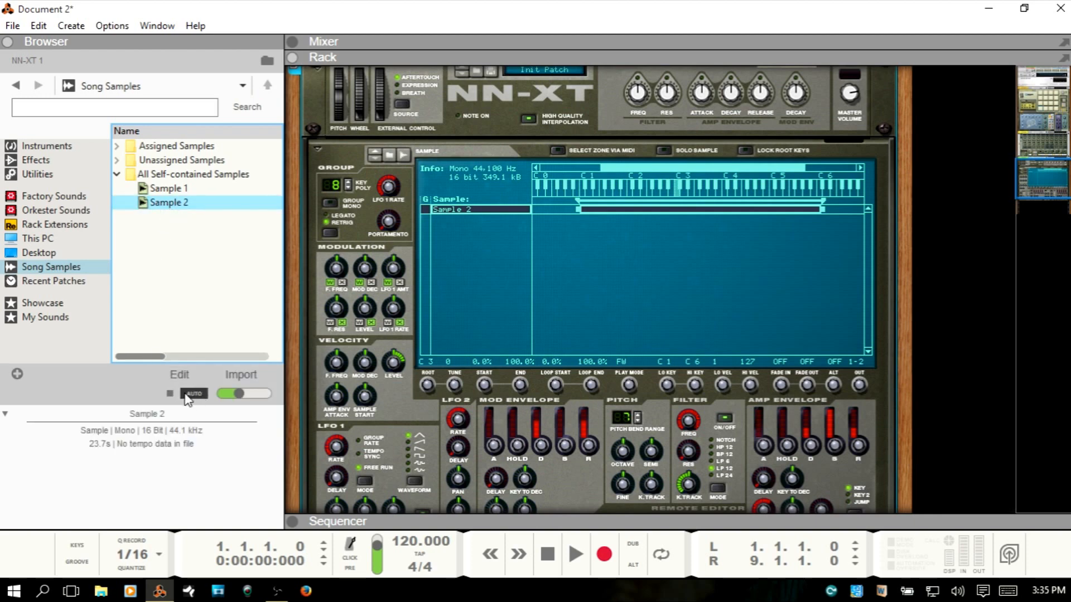
click(170, 394)
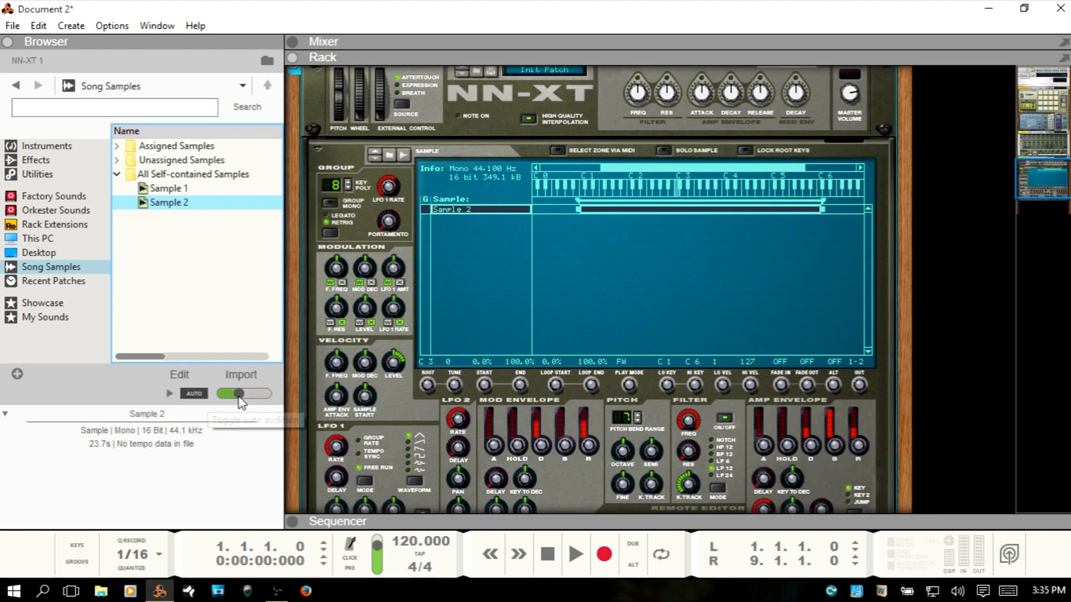
Open Sample 2 for editing, crop away the silence before the sound starts, and normalize the remaining audio.
click(179, 375)
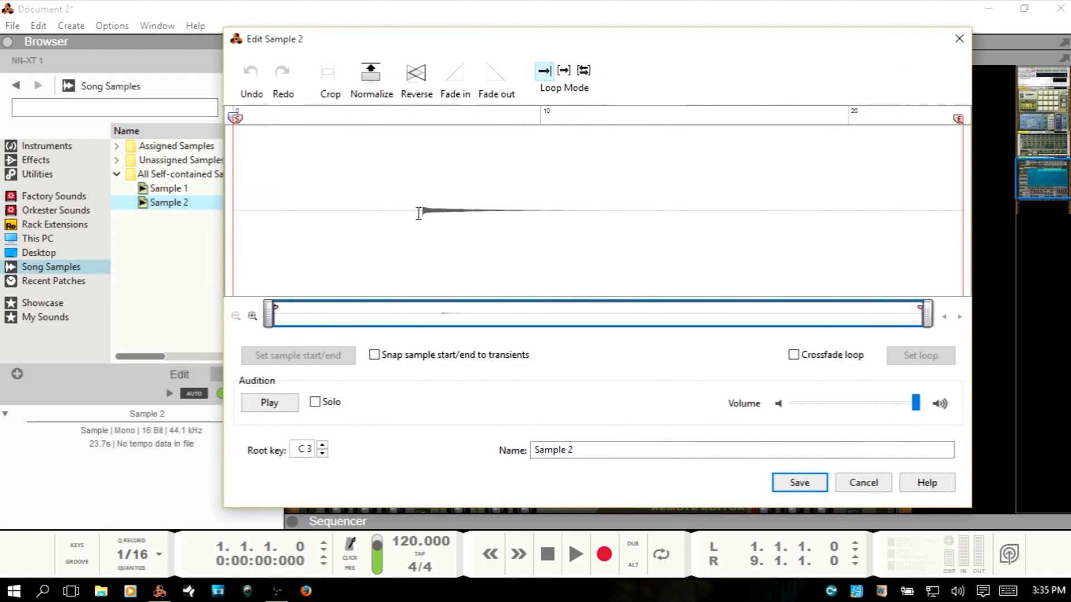
drag(423, 212, 954, 264)
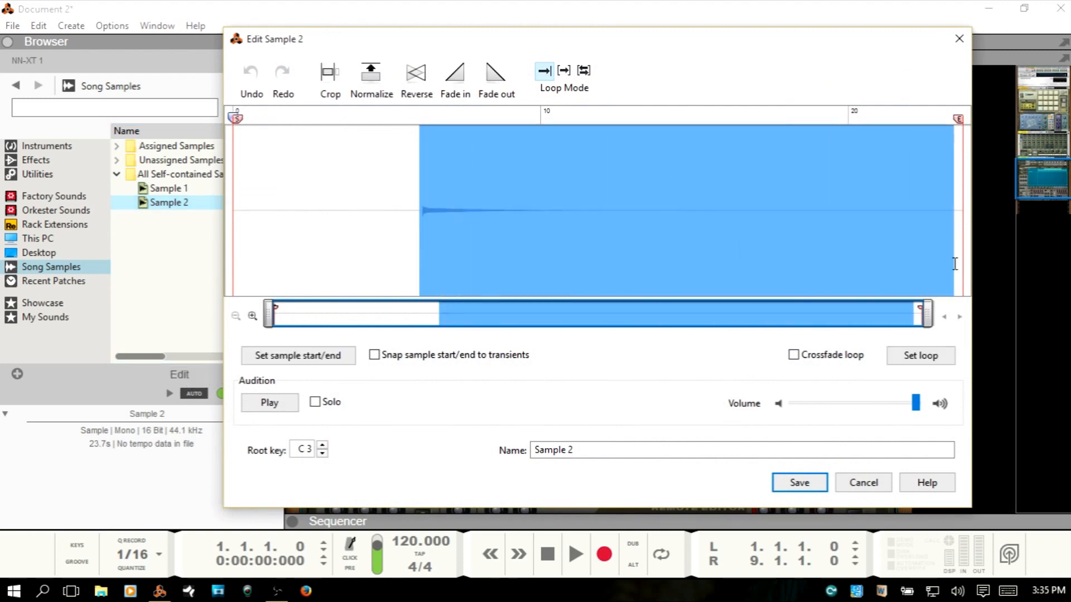
click(329, 73)
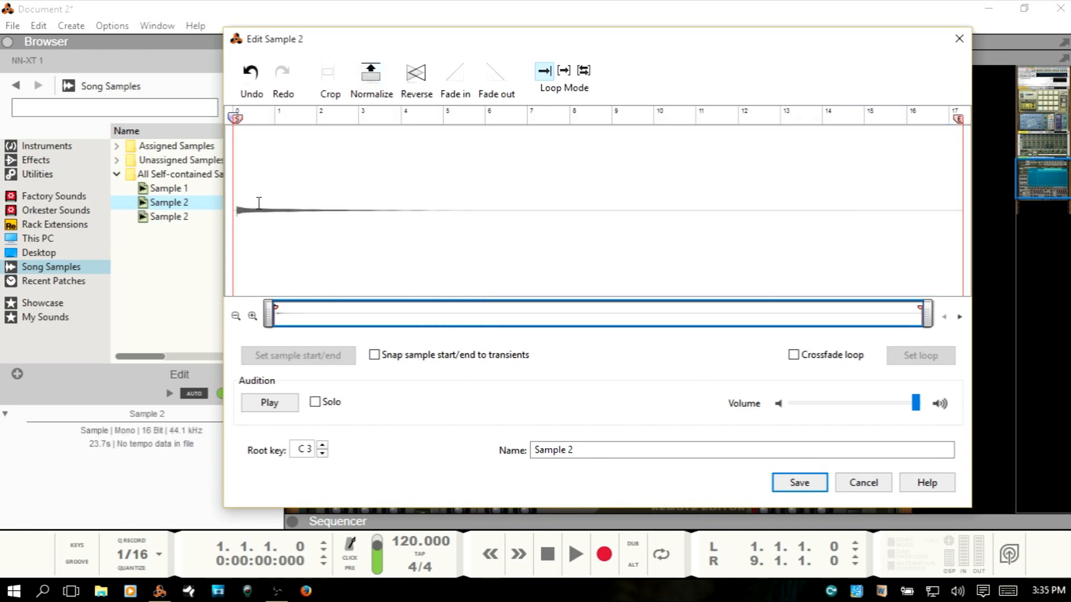
drag(234, 211, 948, 234)
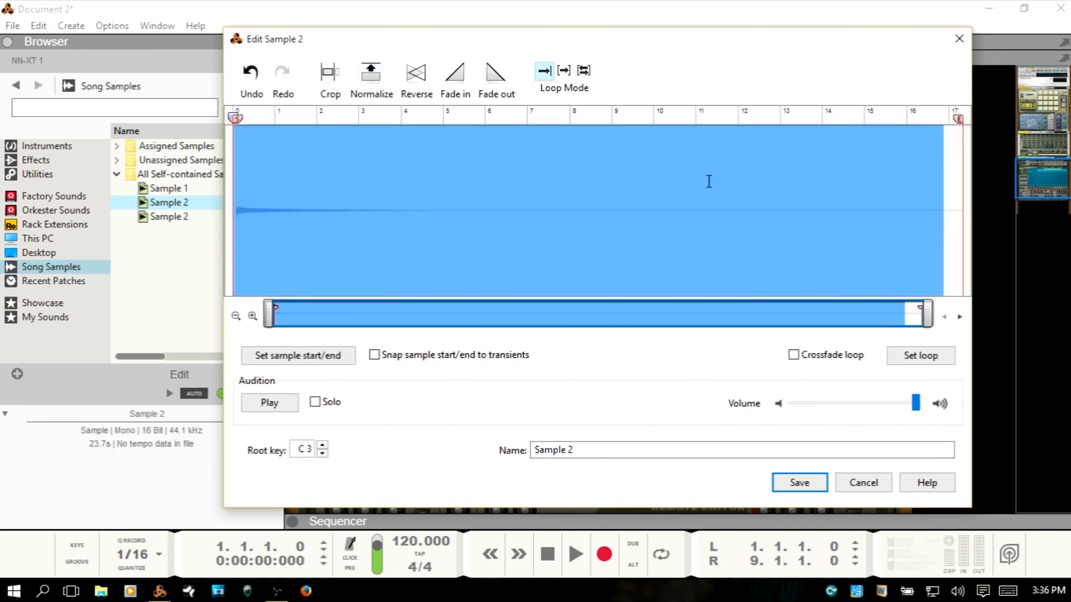
click(370, 73)
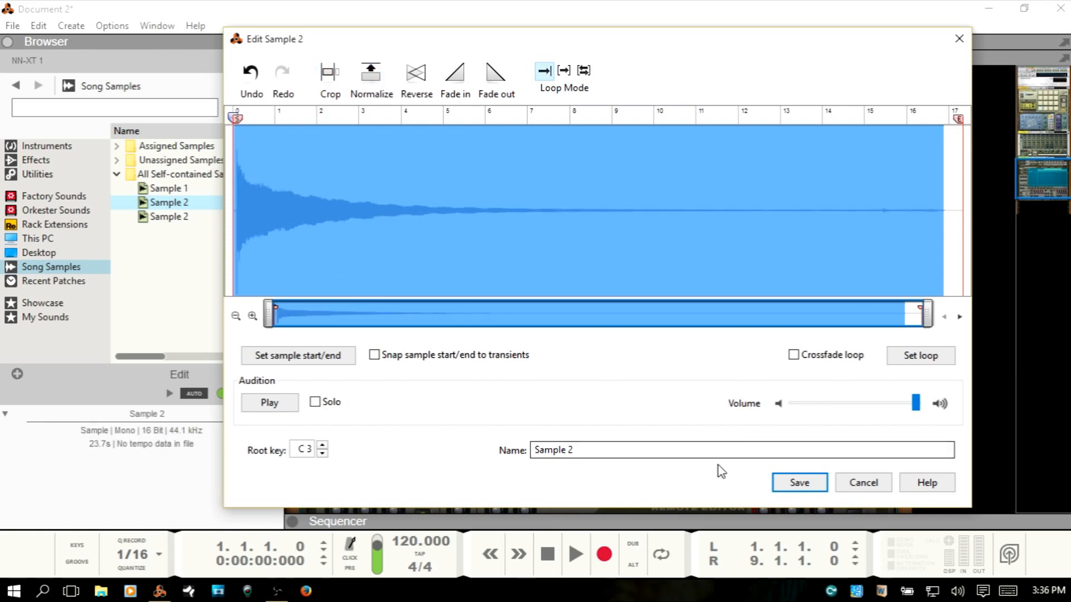
Rename Sample 2 as "singing bowl" and save the edited sample.
click(685, 452)
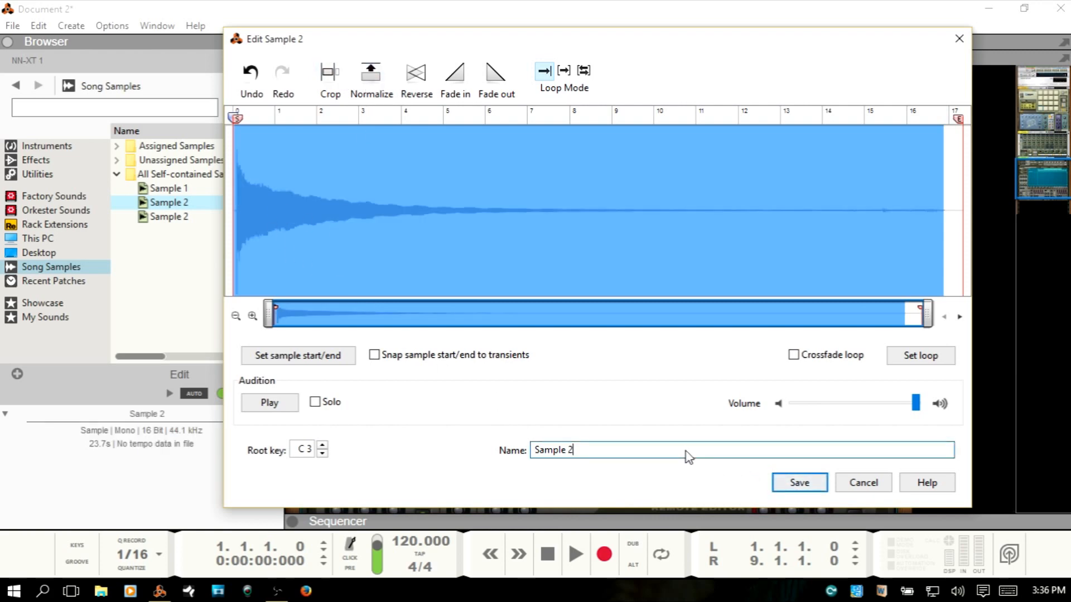
key(ctrl+a)
text(singing bowl)
key(Return)
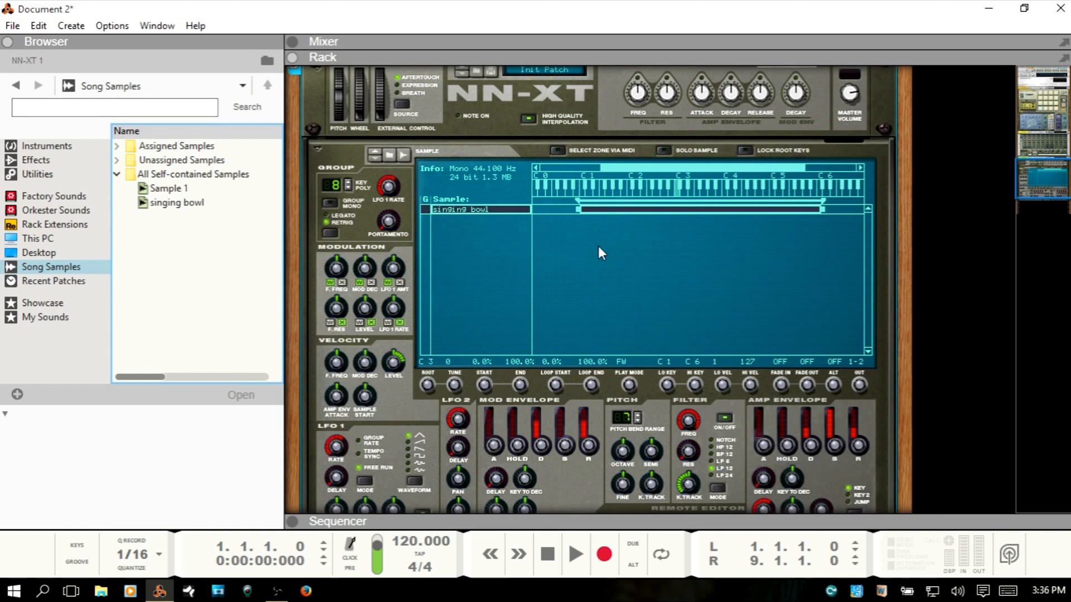
Show the On-screen Piano Keys clear of the NN-XT's sample display and hide the browser.
drag(849, 91, 848, 117)
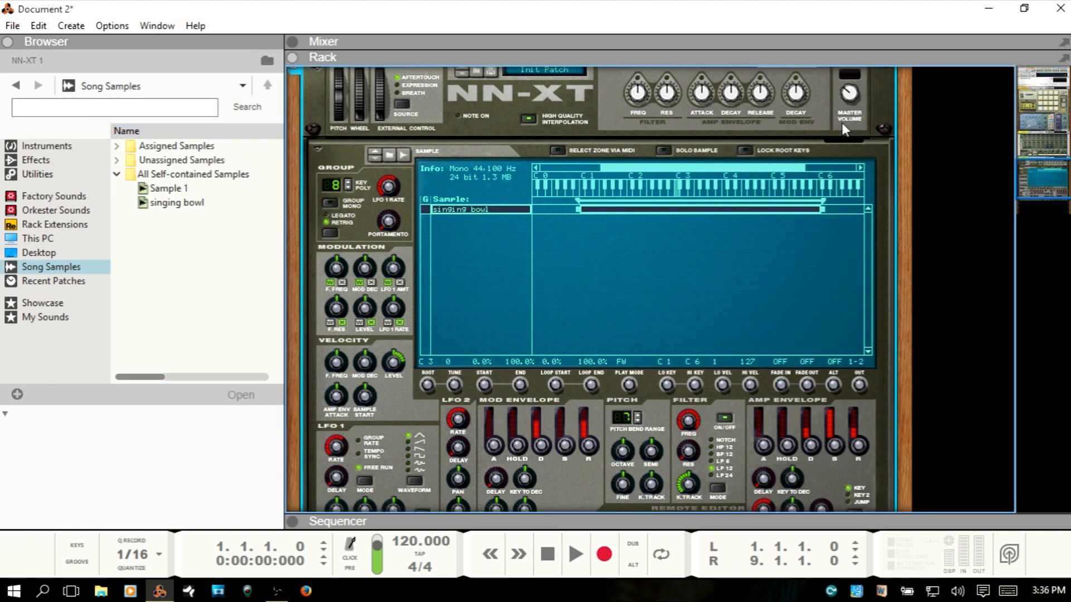
key(F4)
drag(703, 149, 807, 84)
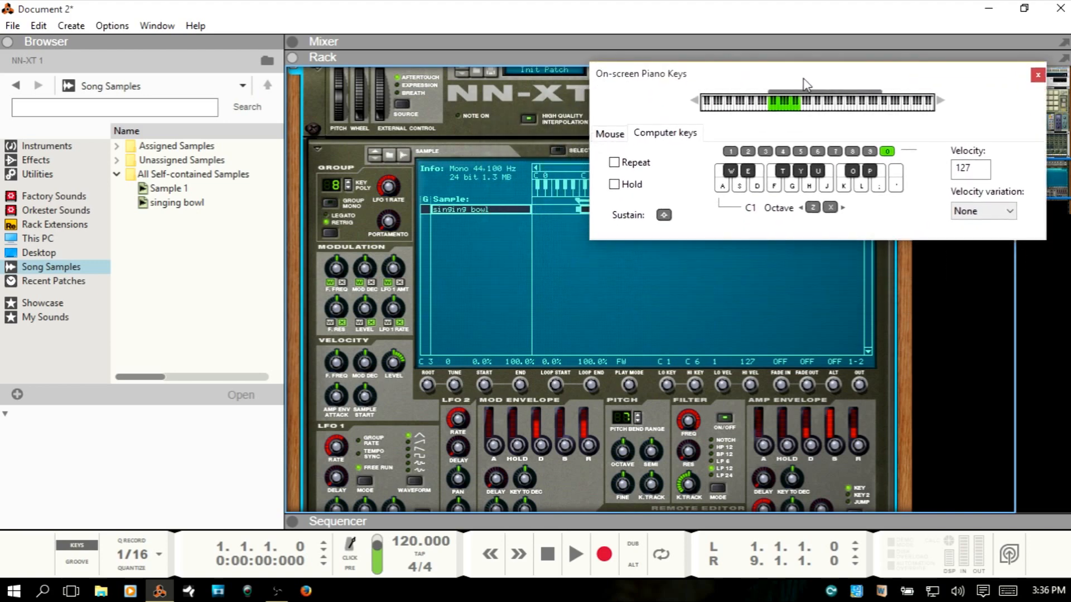
key(F3)
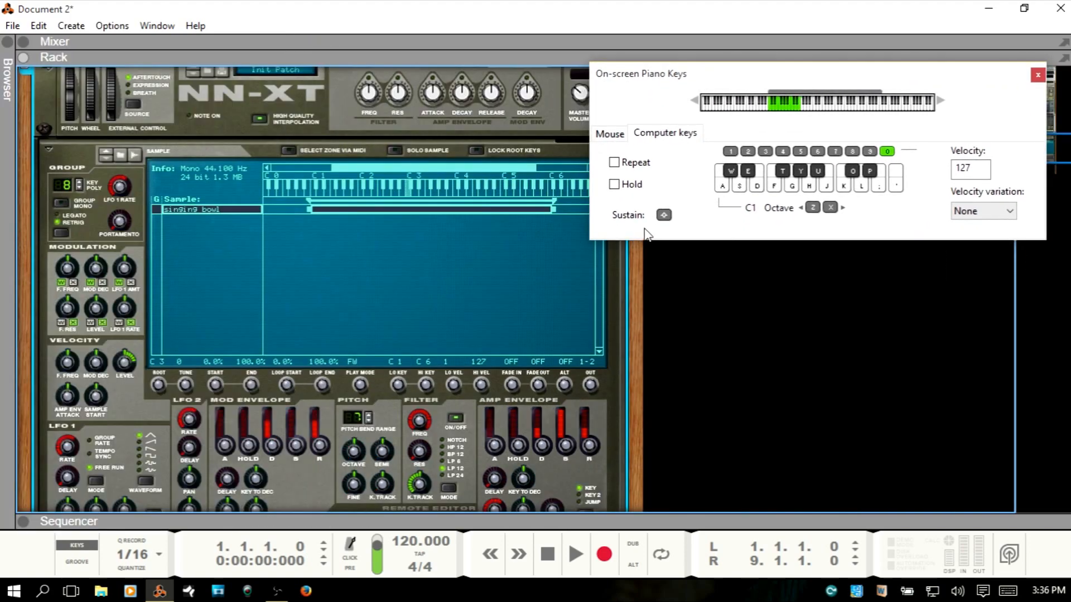
Play the singing bowl sample on the NN-XT at several lower and higher notes.
key(f)
key(f)
key(s)
key(l)
key(k)
key(semicolon)
key(h)
key(f)
scroll(273, 398, down, 2)
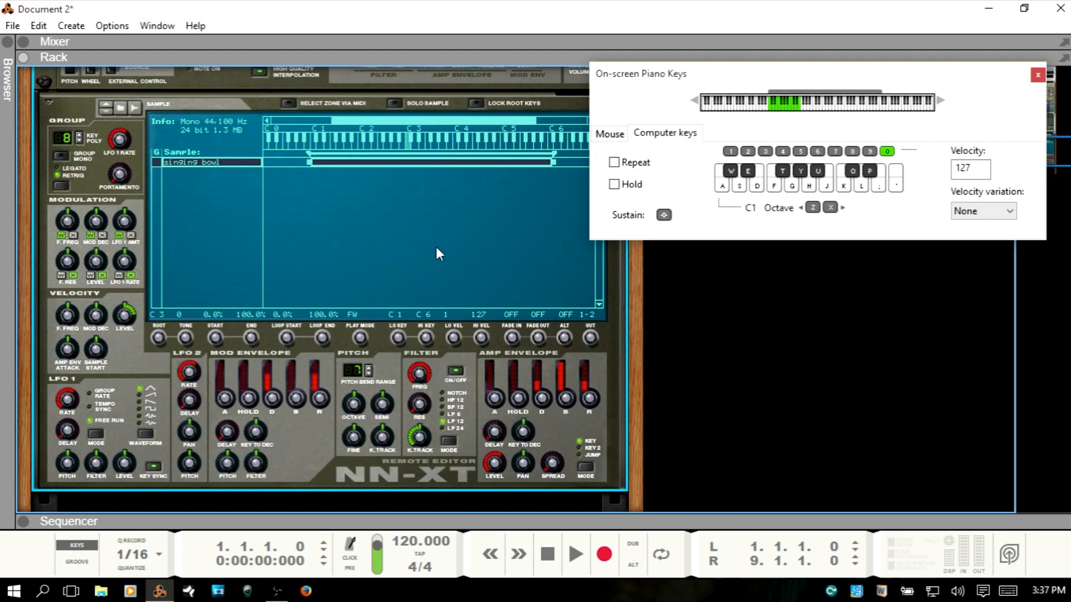
scroll(446, 247, up, 10)
scroll(446, 242, up, 15)
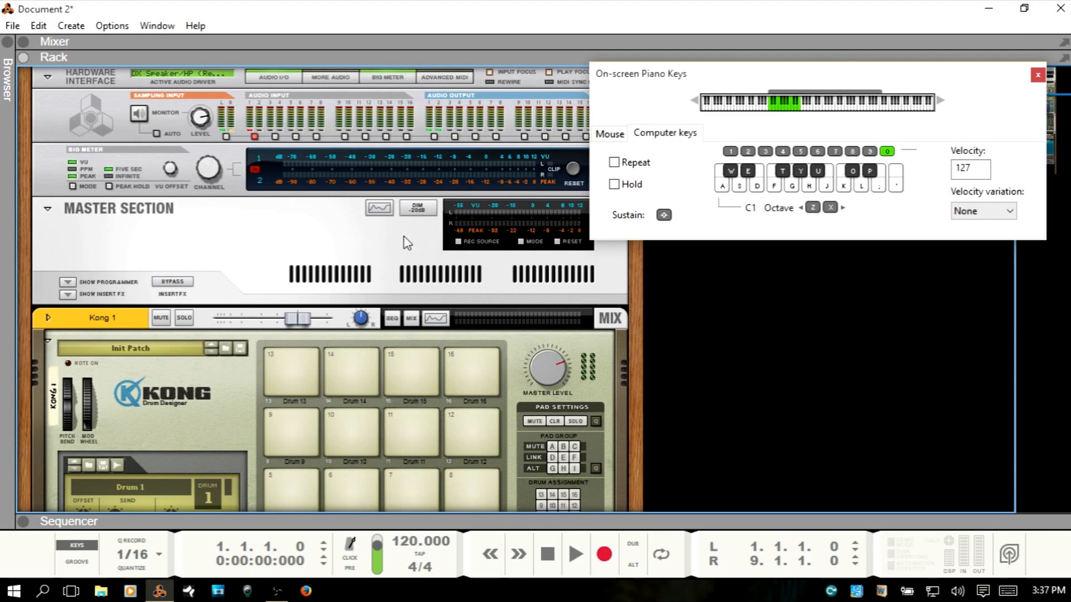
scroll(405, 244, down, 5)
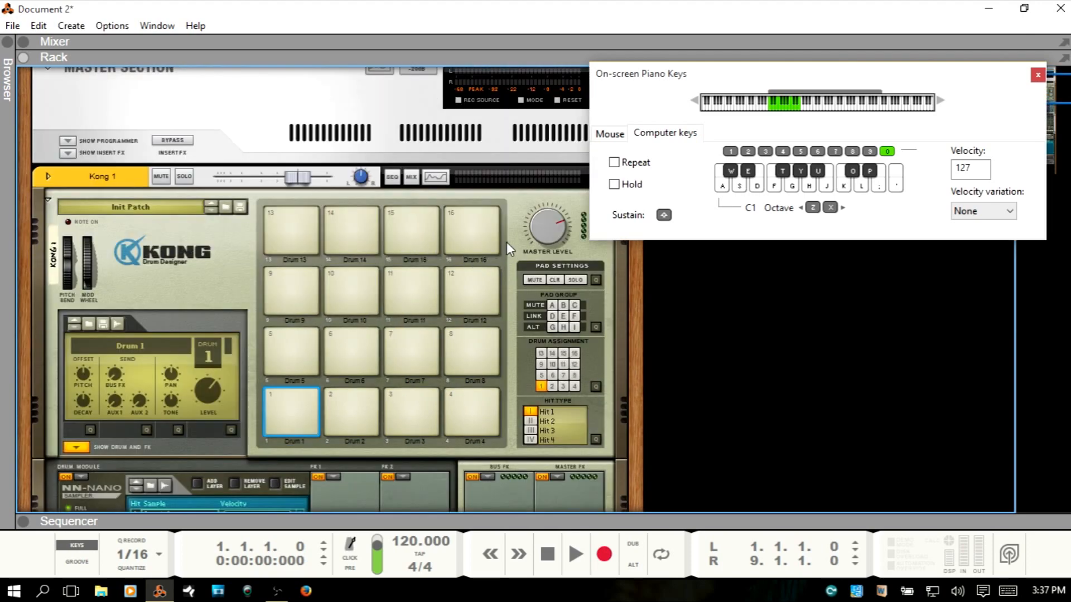